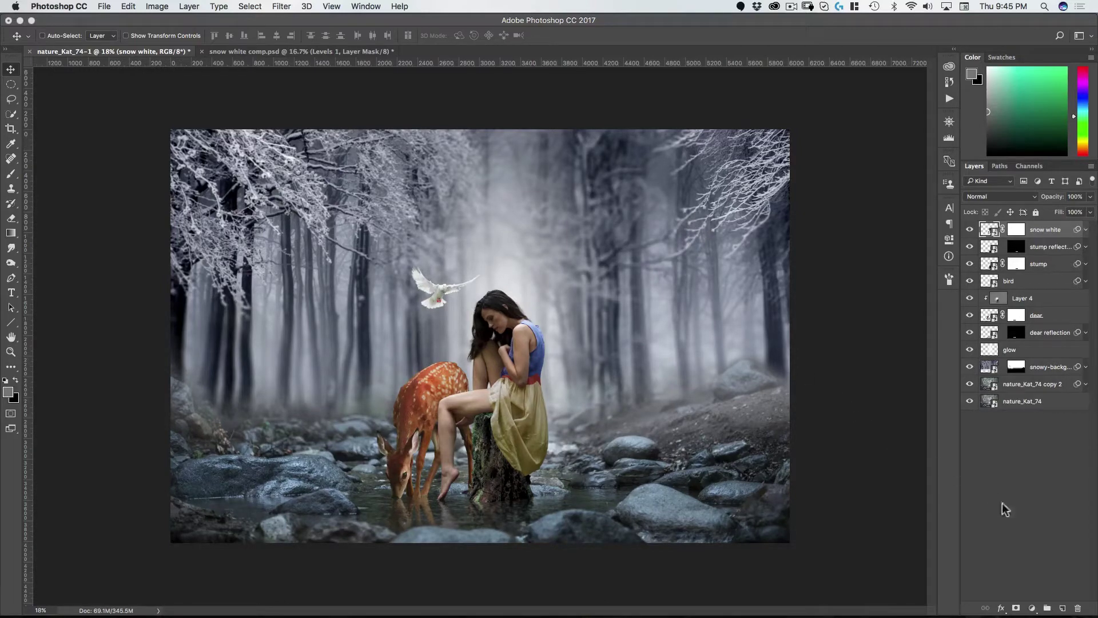
Add a new layer and set the foreground colour to grey #7c7c7c sampled from the forest image
{"action": "left_click", "coordinate": [1061, 609]}
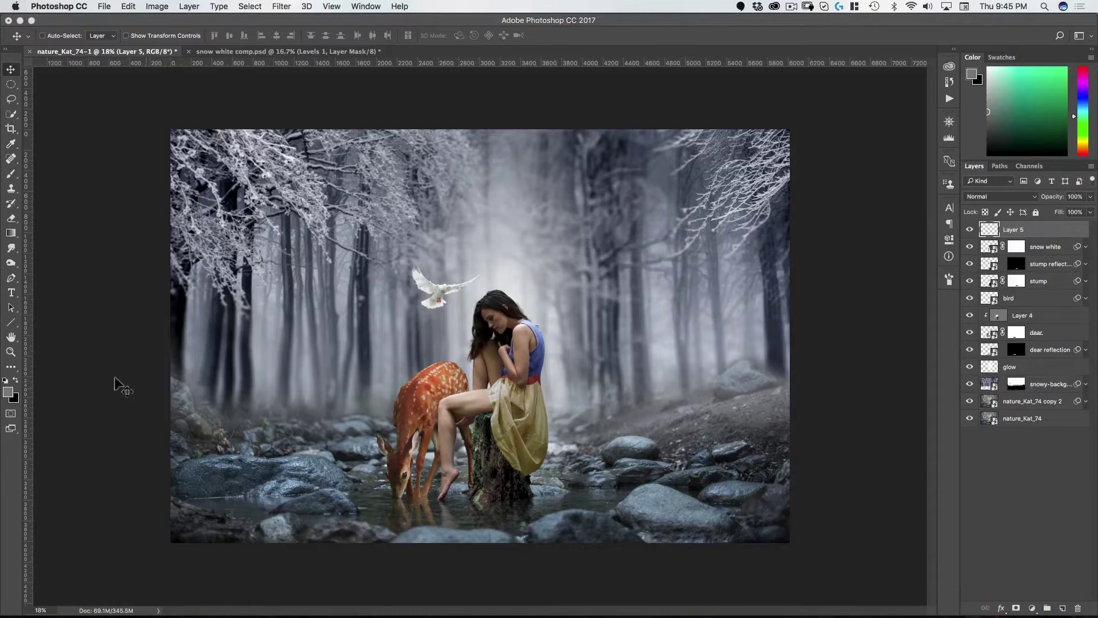
{"action": "left_click", "coordinate": [9, 392]}
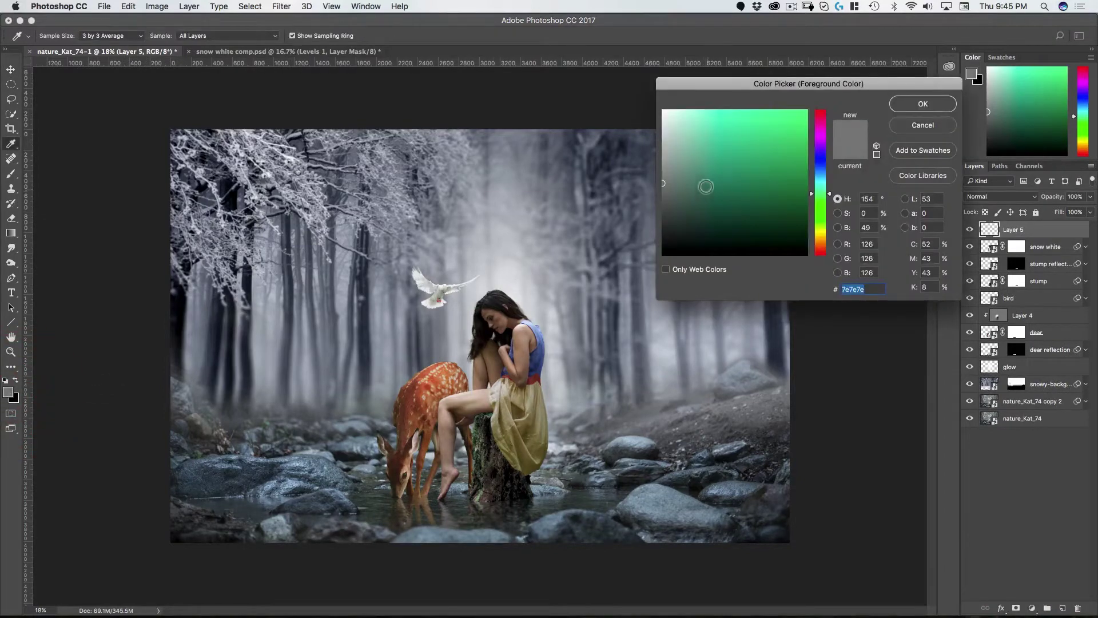
{"action": "left_click", "coordinate": [645, 182]}
{"action": "left_click_drag", "start_coordinate": [645, 182], "coordinate": [642, 166]}
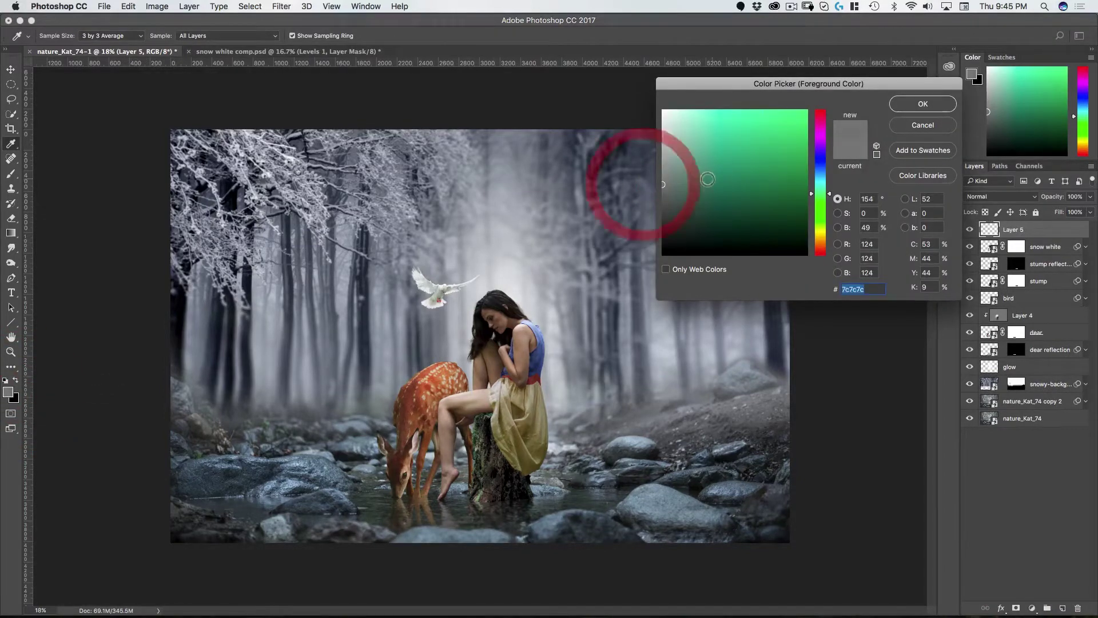
{"action": "left_click", "coordinate": [912, 106]}
Fill Layer 5 with the grey foreground colour using Option+Delete
{"action": "key", "text": "v"}
{"action": "key", "text": "alt"}
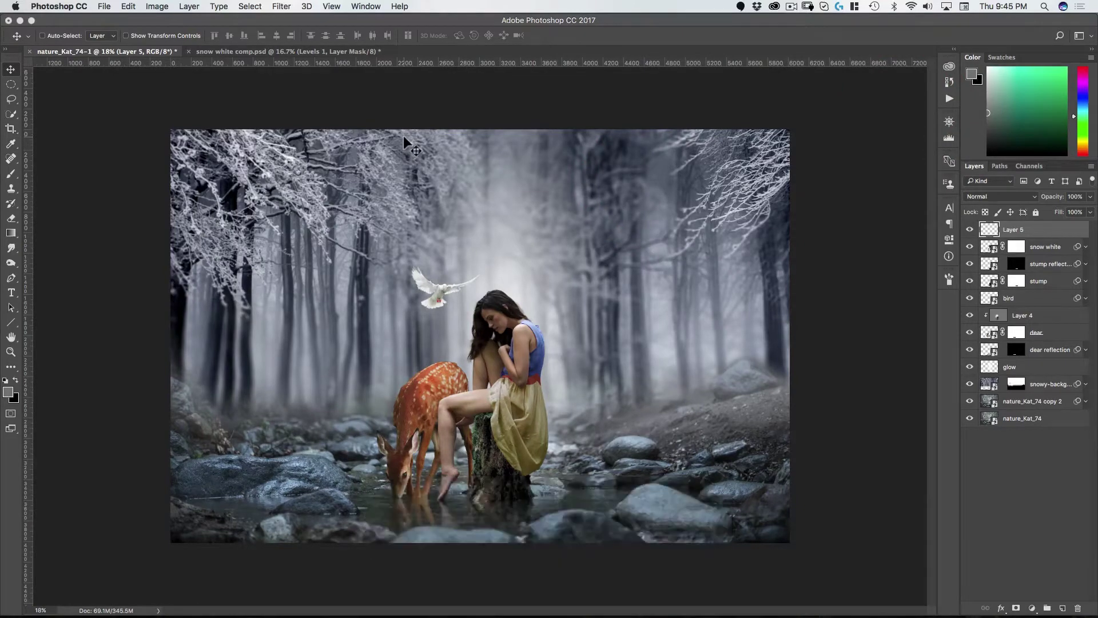
{"action": "key", "text": "alt+BackSpace"}
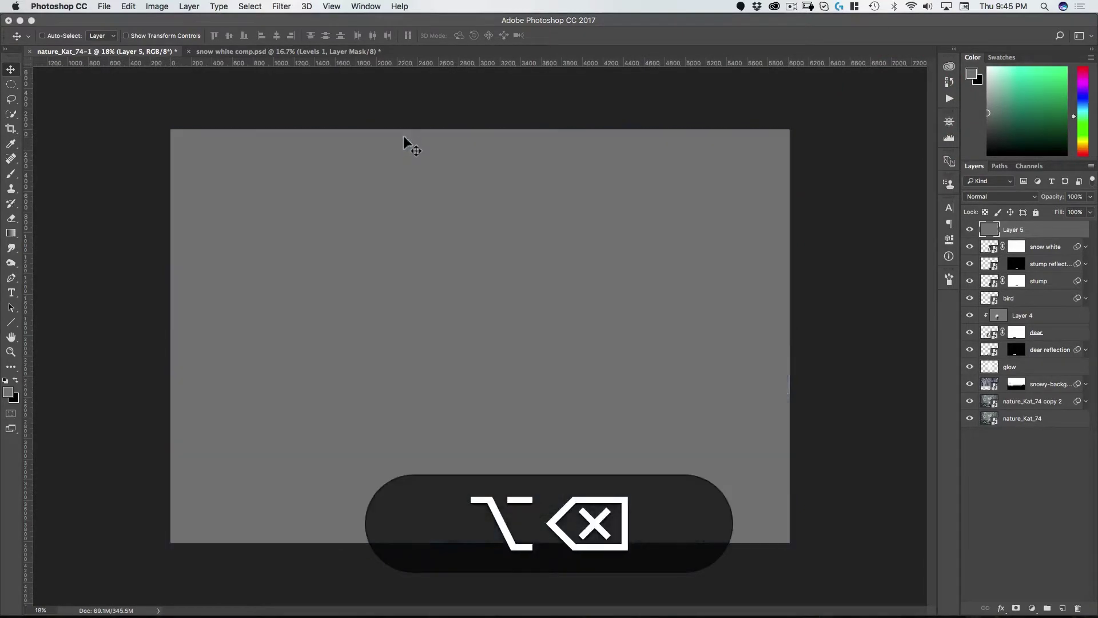
Apply Add Noise at 100%, Gaussian, Monochromatic to Layer 5
{"action": "left_click", "coordinate": [282, 6]}
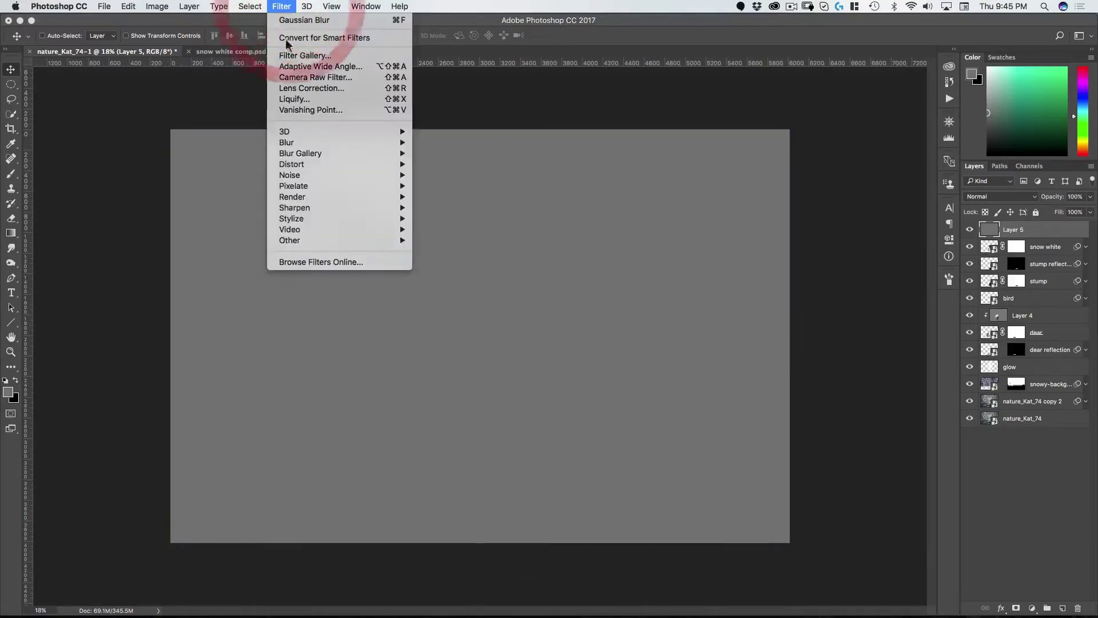
{"action": "mouse_move", "coordinate": [292, 175]}
{"action": "left_click", "coordinate": [432, 175]}
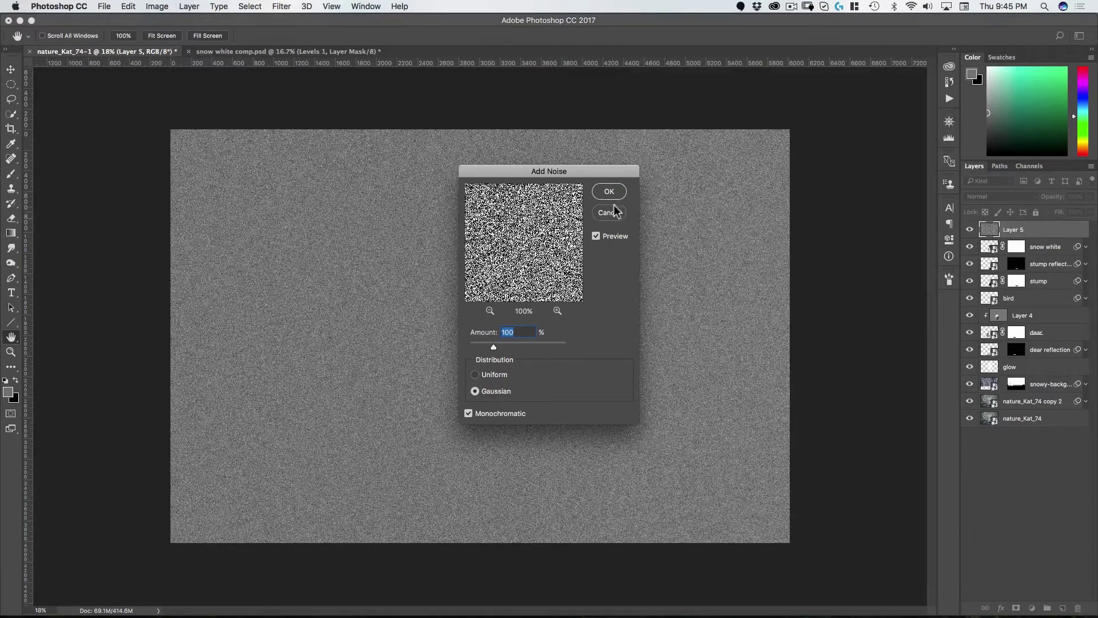
{"action": "left_click", "coordinate": [610, 190]}
{"action": "key", "text": "super+space"}
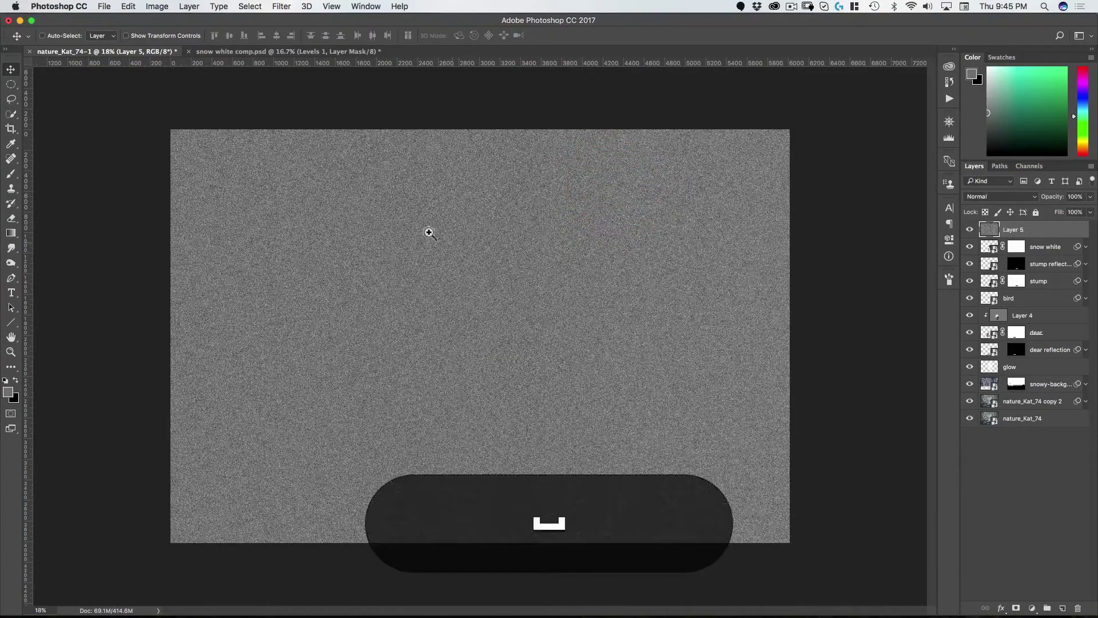
{"action": "left_click_drag", "start_coordinate": [429, 231], "coordinate": [486, 208]}
Soften the noise with a Gaussian Blur of radius 2 pixels
{"action": "left_click", "coordinate": [273, 8]}
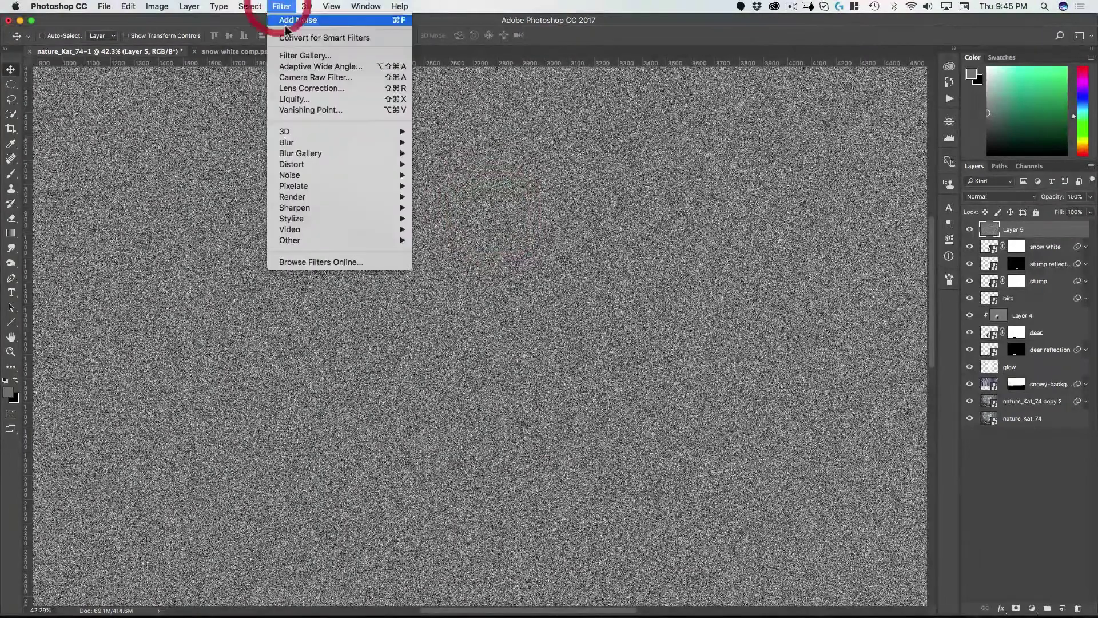
{"action": "mouse_move", "coordinate": [288, 144]}
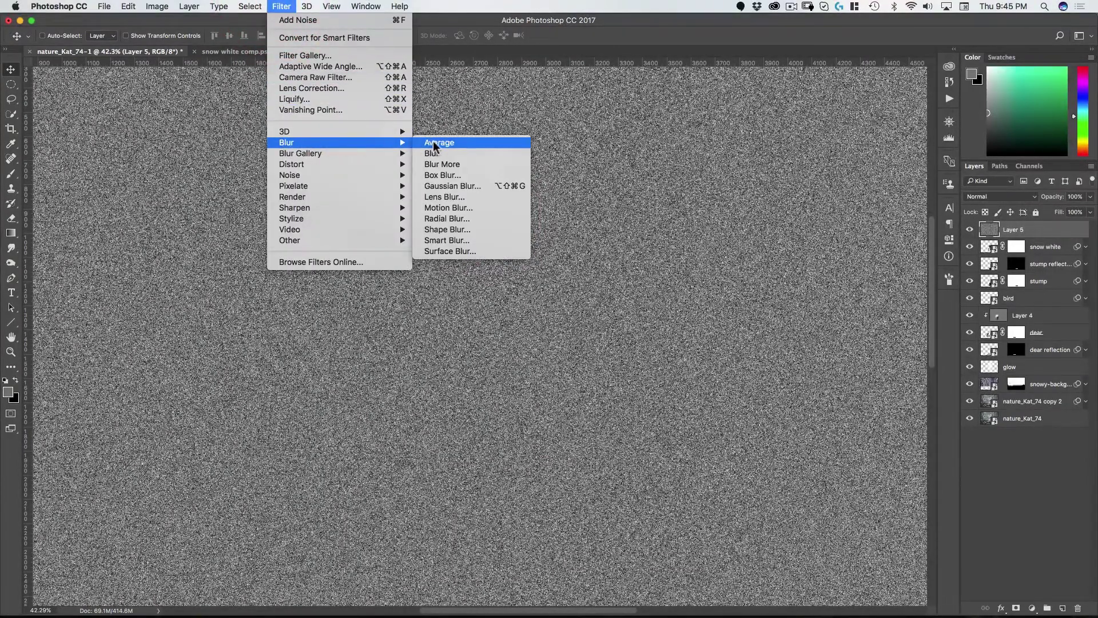
{"action": "left_click", "coordinate": [444, 186]}
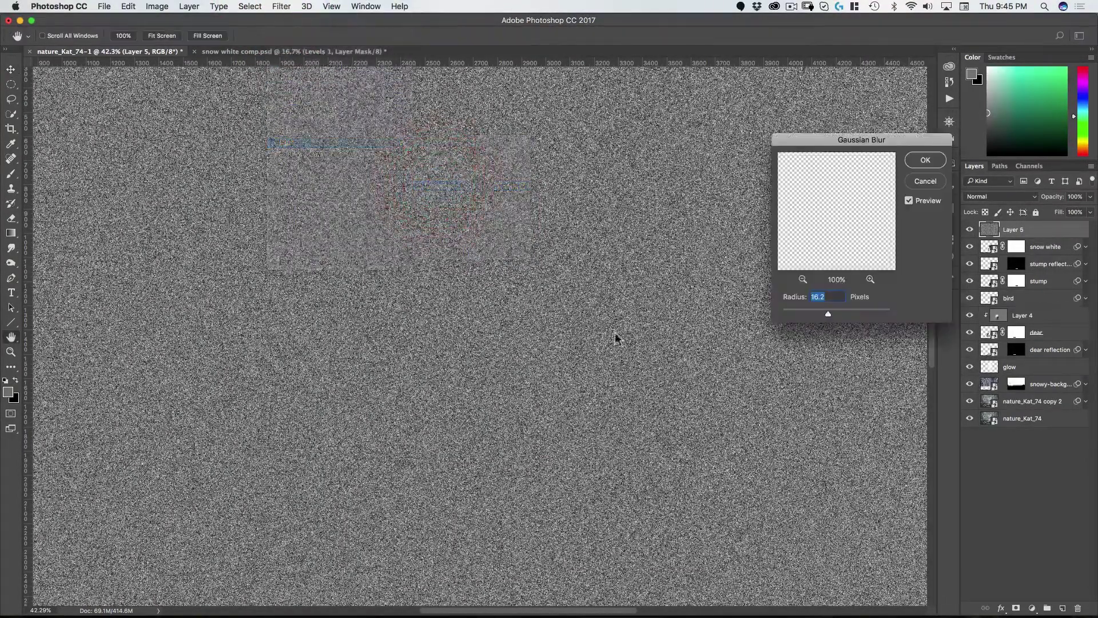
{"action": "left_click", "coordinate": [789, 299]}
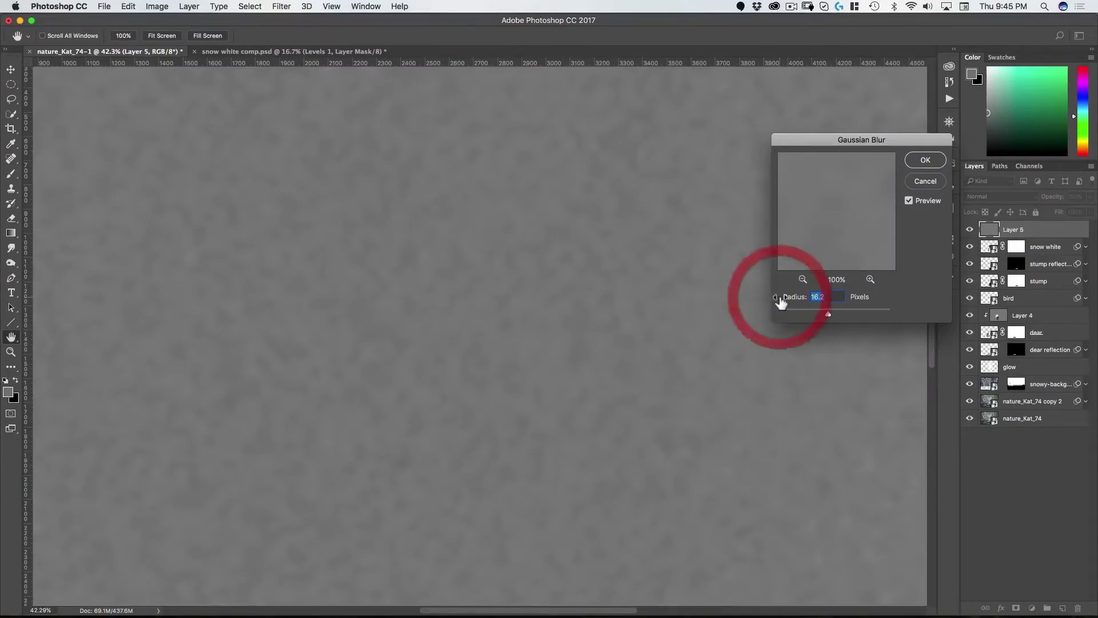
{"action": "type", "text": "2"}
{"action": "left_click", "coordinate": [929, 167]}
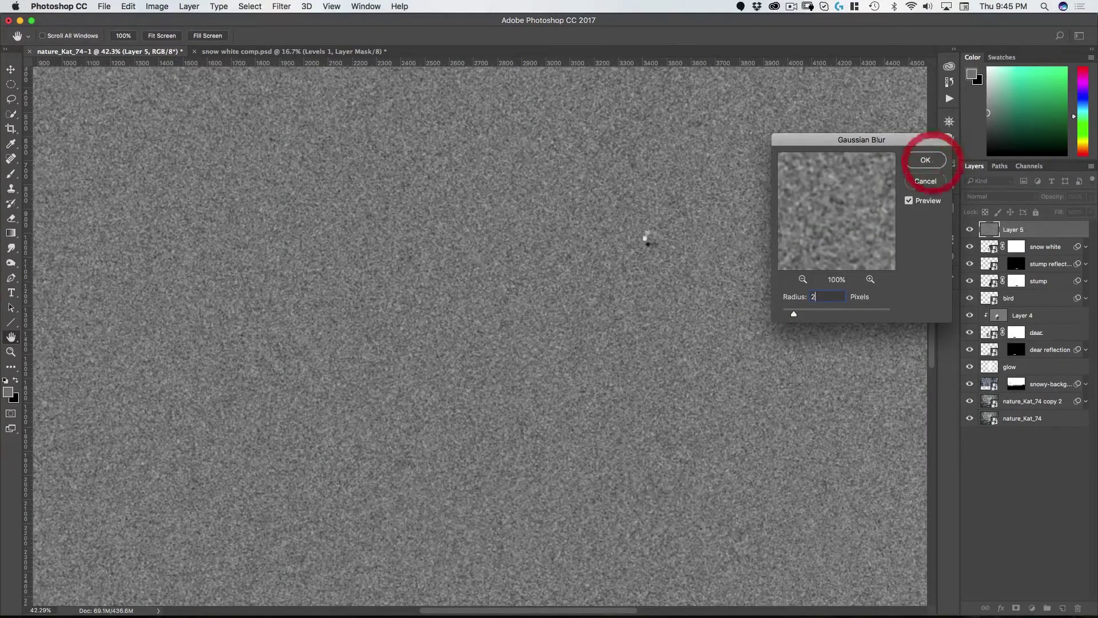
Apply Curves with black point 131 and white point 180, leaving sparse white specks on black
{"action": "key", "text": "v"}
{"action": "key", "text": "super+m"}
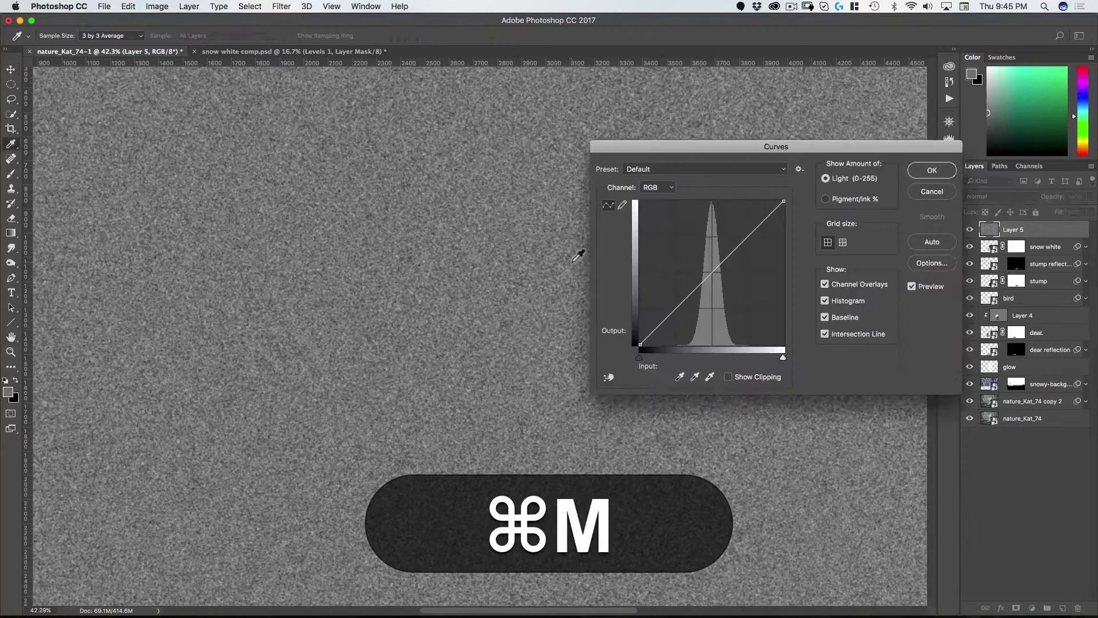
{"action": "left_click_drag", "start_coordinate": [640, 358], "coordinate": [742, 359]}
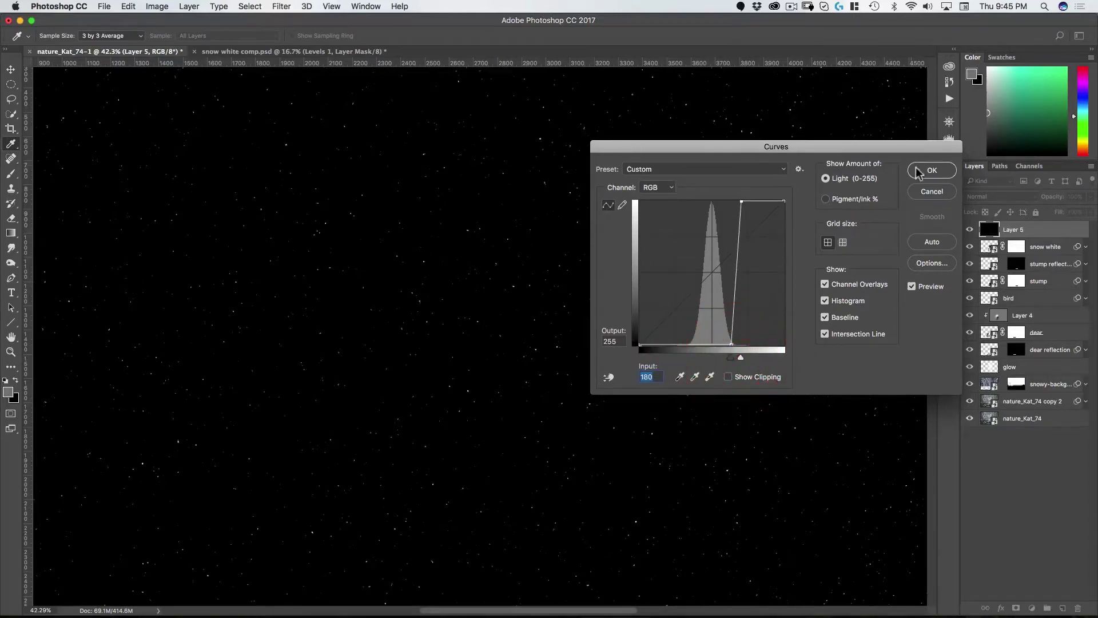
{"action": "left_click", "coordinate": [932, 170]}
Copy a top-left corner of the specks to Layer 6 and scale it to cover the canvas
{"action": "left_click_drag", "start_coordinate": [461, 297], "coordinate": [439, 314]}
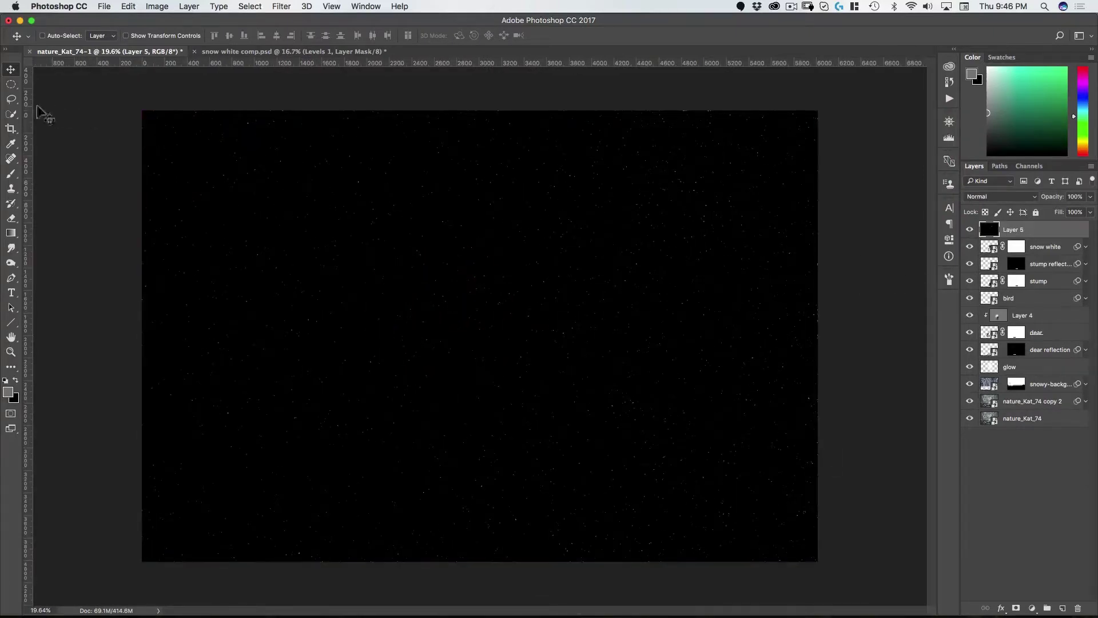
{"action": "left_click_drag", "start_coordinate": [14, 86], "coordinate": [40, 81]}
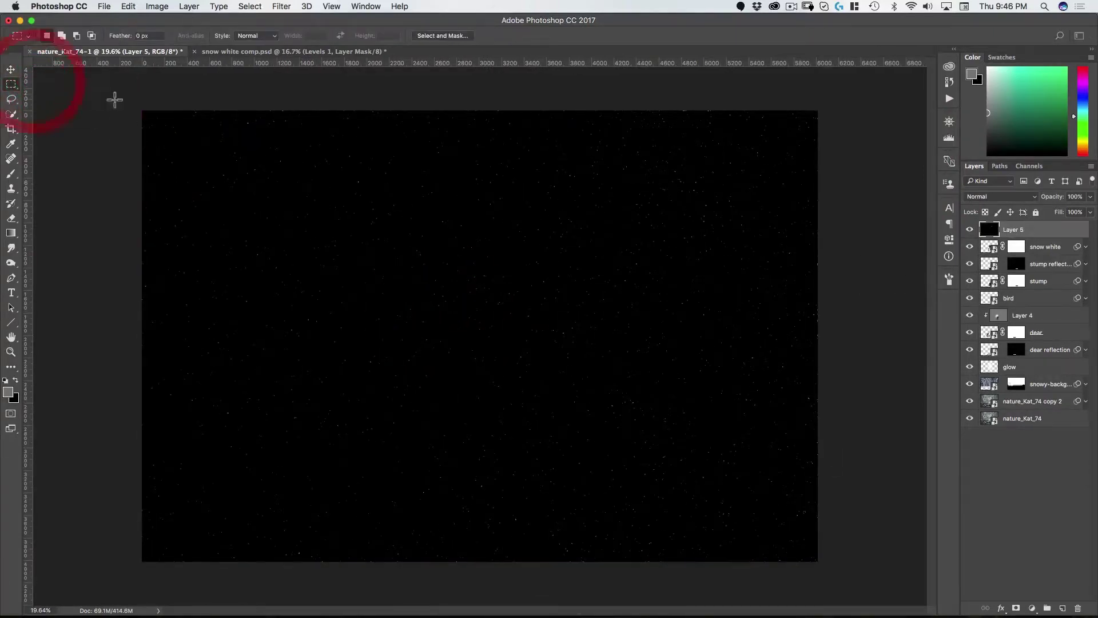
{"action": "left_click_drag", "start_coordinate": [142, 110], "coordinate": [394, 273]}
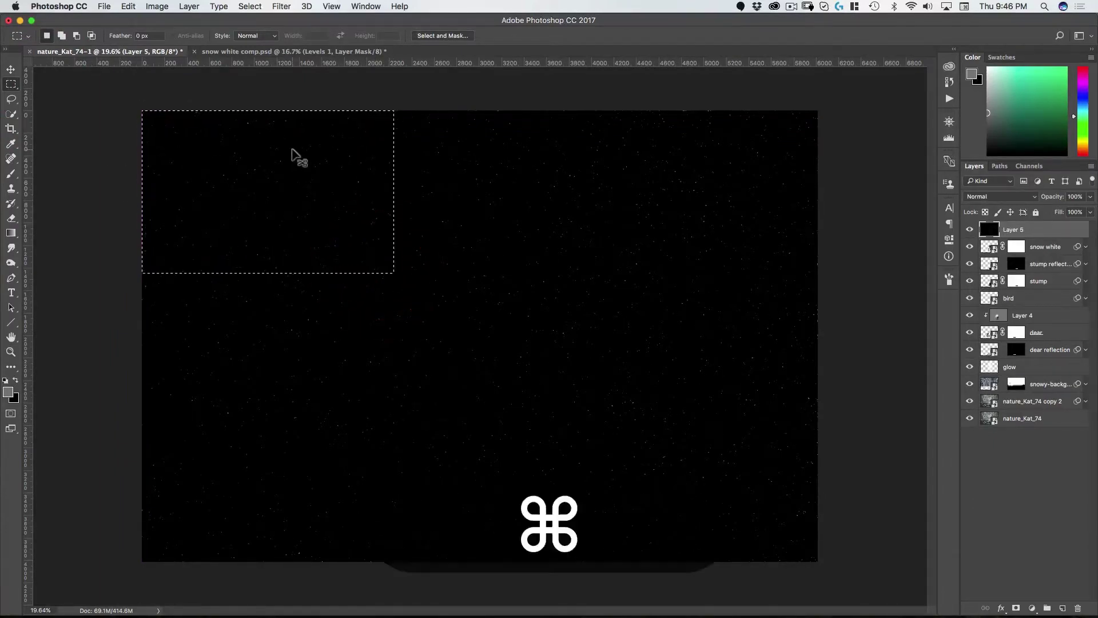
{"action": "key", "text": "super+j"}
{"action": "key", "text": "v"}
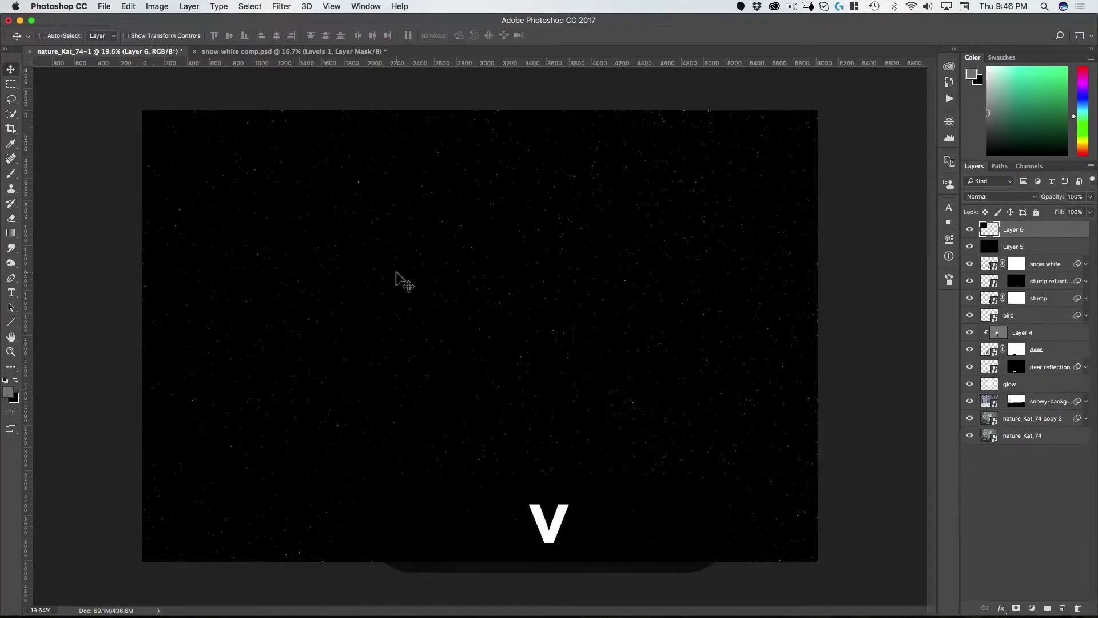
{"action": "key", "text": "super+t"}
{"action": "left_click_drag", "start_coordinate": [392, 272], "coordinate": [844, 568]}
{"action": "double_click", "coordinate": [522, 404]}
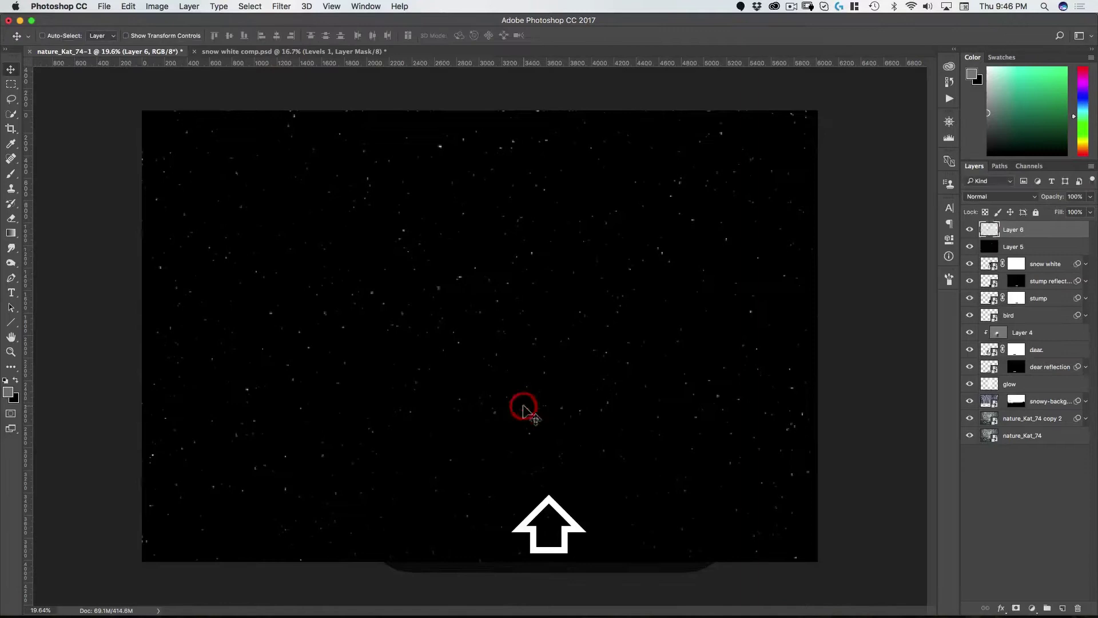
Copy another corner to Layer 7 and enlarge it to fill the canvas
{"action": "left_click", "coordinate": [10, 85]}
{"action": "left_click_drag", "start_coordinate": [142, 111], "coordinate": [842, 569]}
{"action": "key", "text": "super+j"}
{"action": "key", "text": "super+t"}
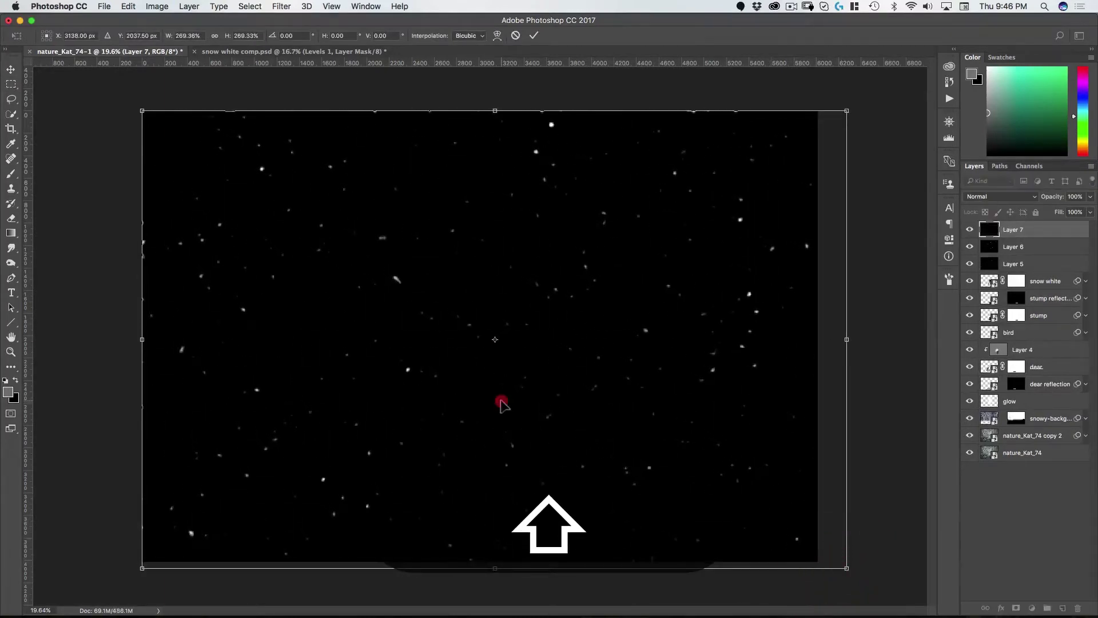
{"action": "double_click", "coordinate": [502, 402]}
Copy a small corner to Layer 8 and scale it up into larger flakes
{"action": "left_click_drag", "start_coordinate": [118, 104], "coordinate": [849, 568]}
{"action": "key", "text": "super+j"}
{"action": "key", "text": "super+t"}
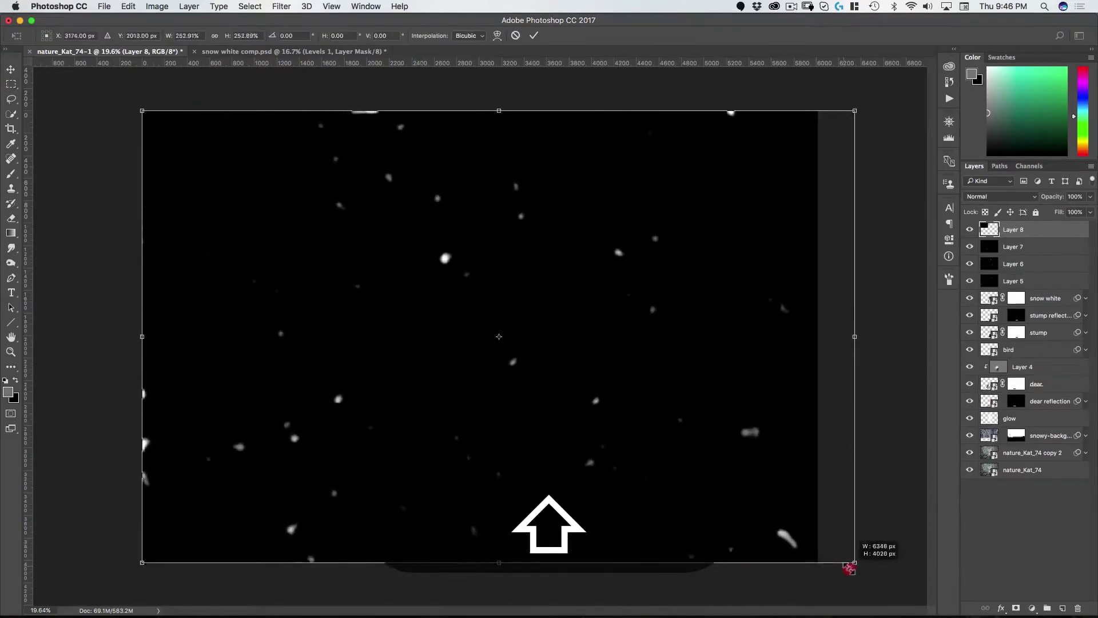
{"action": "double_click", "coordinate": [571, 392]}
{"action": "key", "text": "v"}
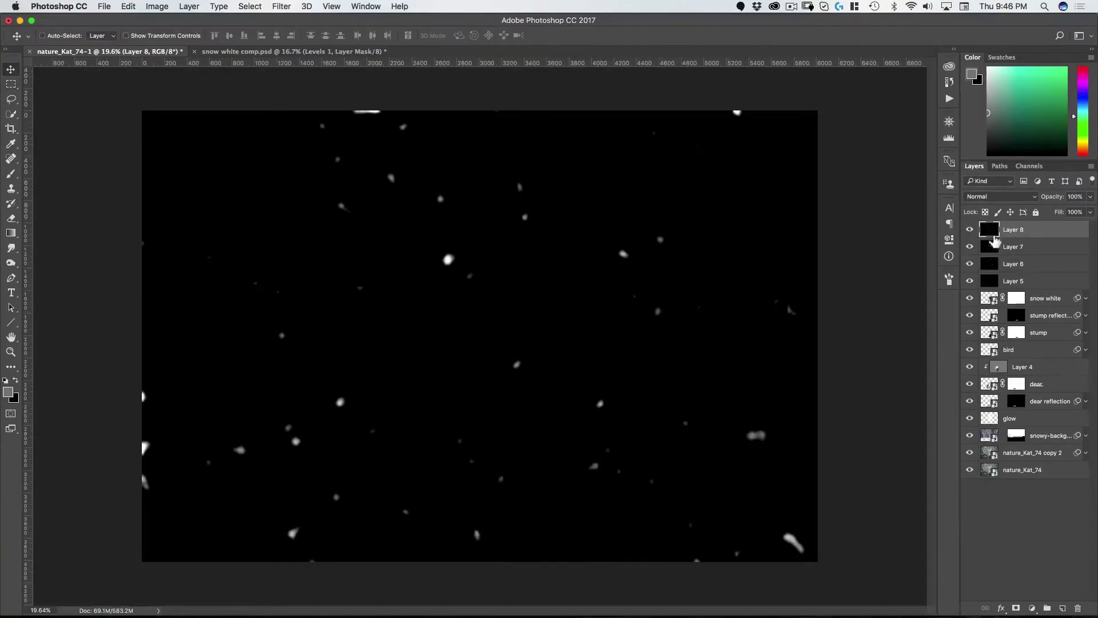
Hide Layers 6–8, then show Layer 6 again and rename it 'snow'
{"action": "left_click_drag", "start_coordinate": [969, 229], "coordinate": [969, 267]}
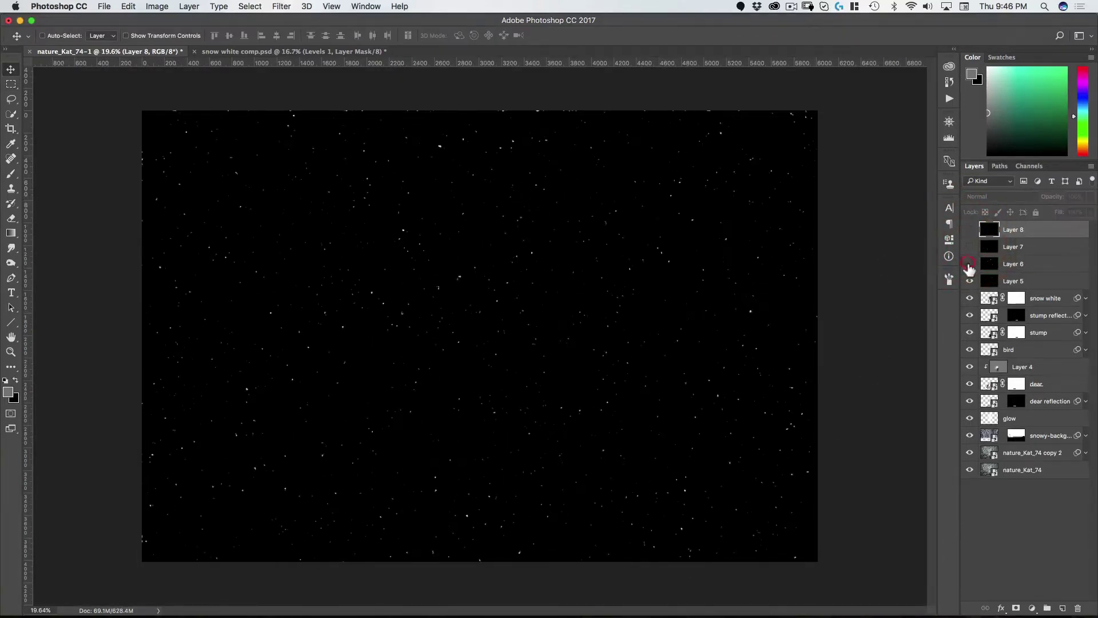
{"action": "left_click", "coordinate": [970, 280]}
{"action": "left_click", "coordinate": [970, 281]}
{"action": "left_click", "coordinate": [970, 264]}
{"action": "double_click", "coordinate": [1011, 265]}
{"action": "type", "text": "snow"}
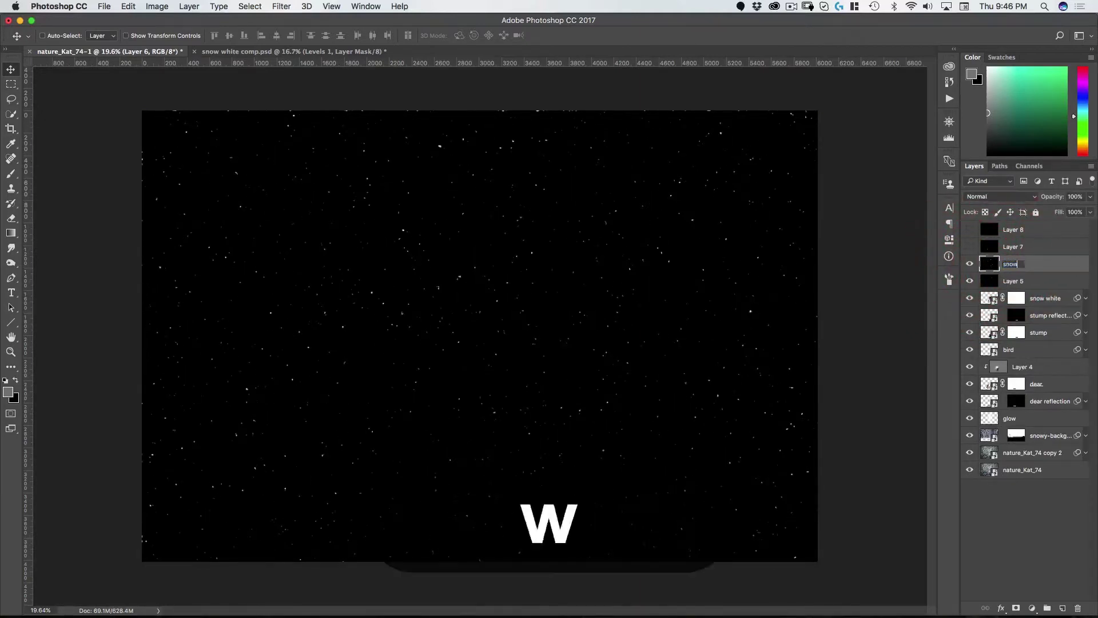
{"action": "key", "text": "Return"}
Rename Layer 5 to 'snow 1' and the 'snow' layer to 'snow 2'
{"action": "double_click", "coordinate": [1010, 280]}
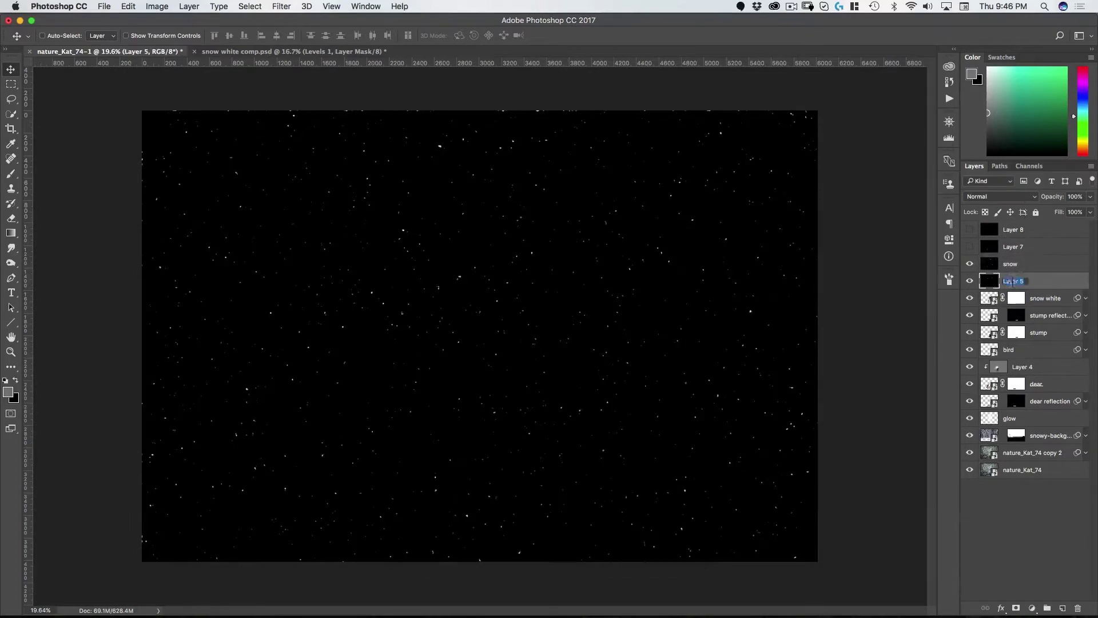
{"action": "type", "text": "snow 1"}
{"action": "key", "text": "Return"}
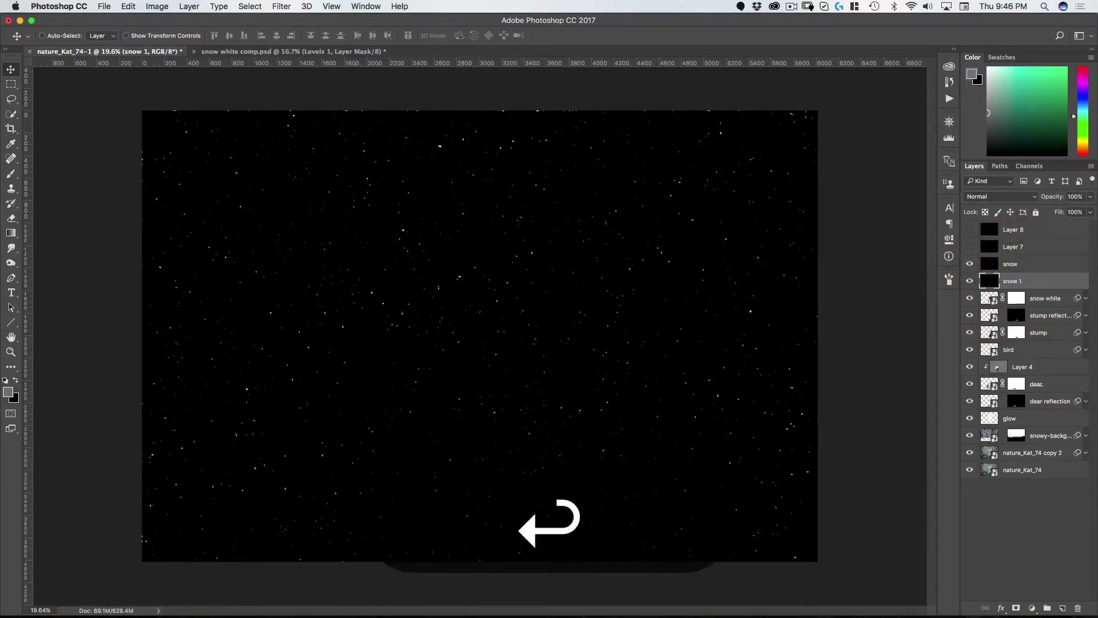
{"action": "double_click", "coordinate": [1011, 264]}
{"action": "type", "text": "s"}
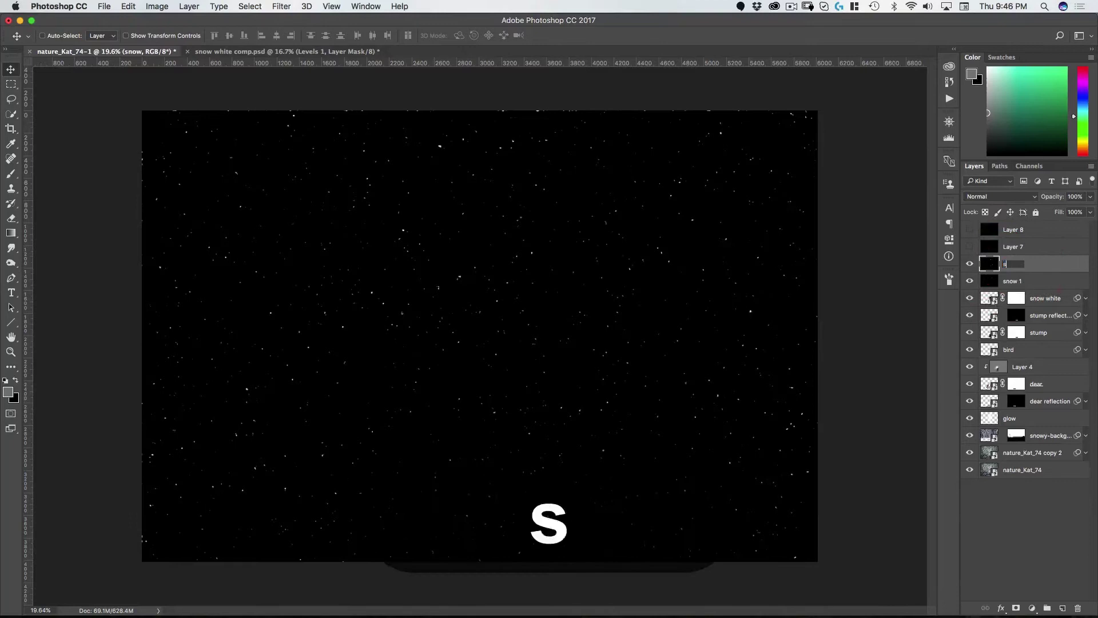
{"action": "type", "text": "now 2"}
{"action": "key", "text": "Return"}
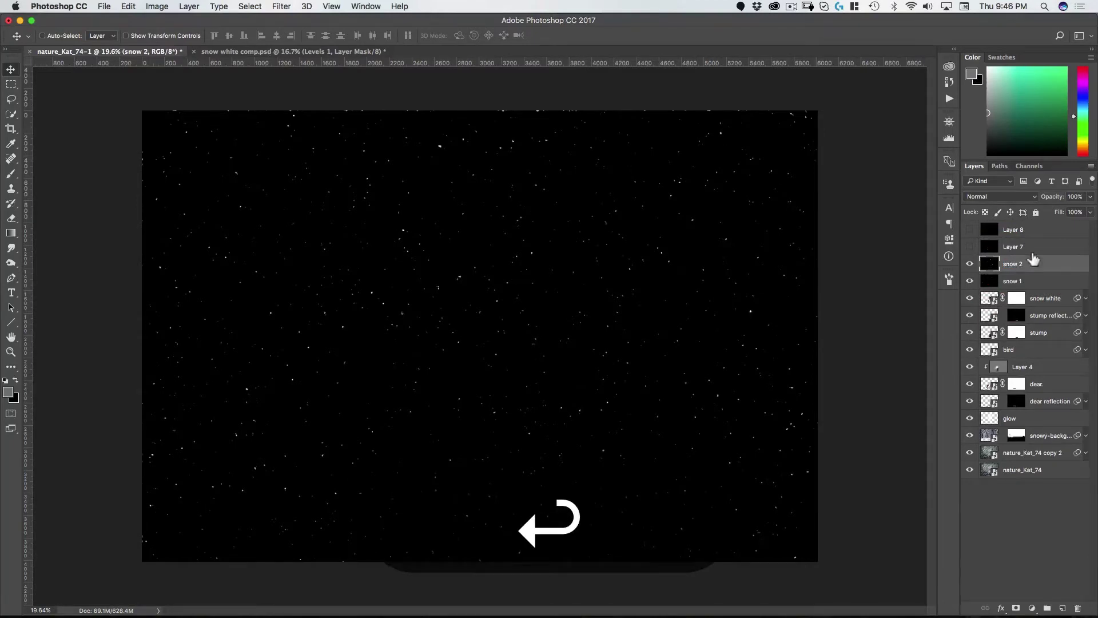
Show Layers 7 and 8 again and rename them 'snow 3' and 'snow 4'
{"action": "left_click", "coordinate": [970, 247]}
{"action": "double_click", "coordinate": [1013, 247]}
{"action": "type", "text": "snow"}
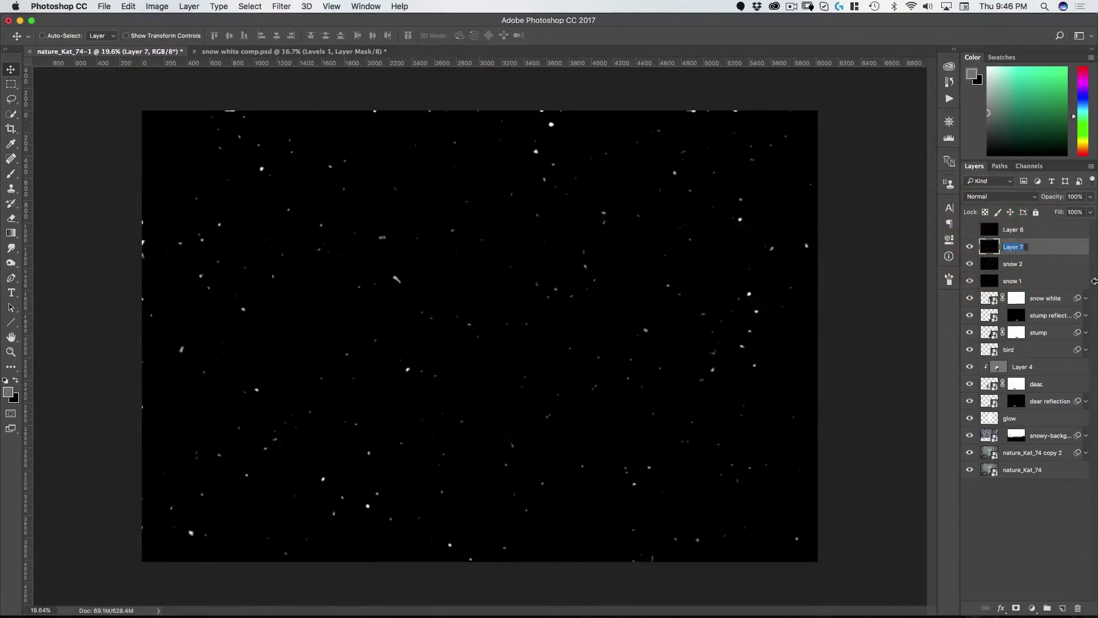
{"action": "type", "text": " 3"}
{"action": "key", "text": "Return"}
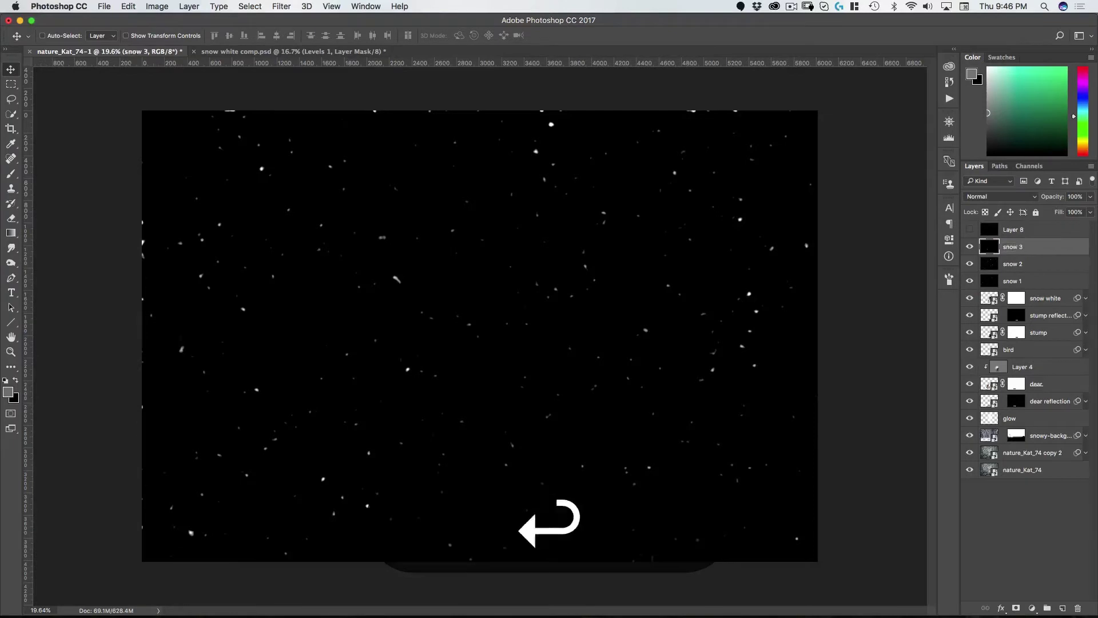
{"action": "left_click", "coordinate": [970, 229]}
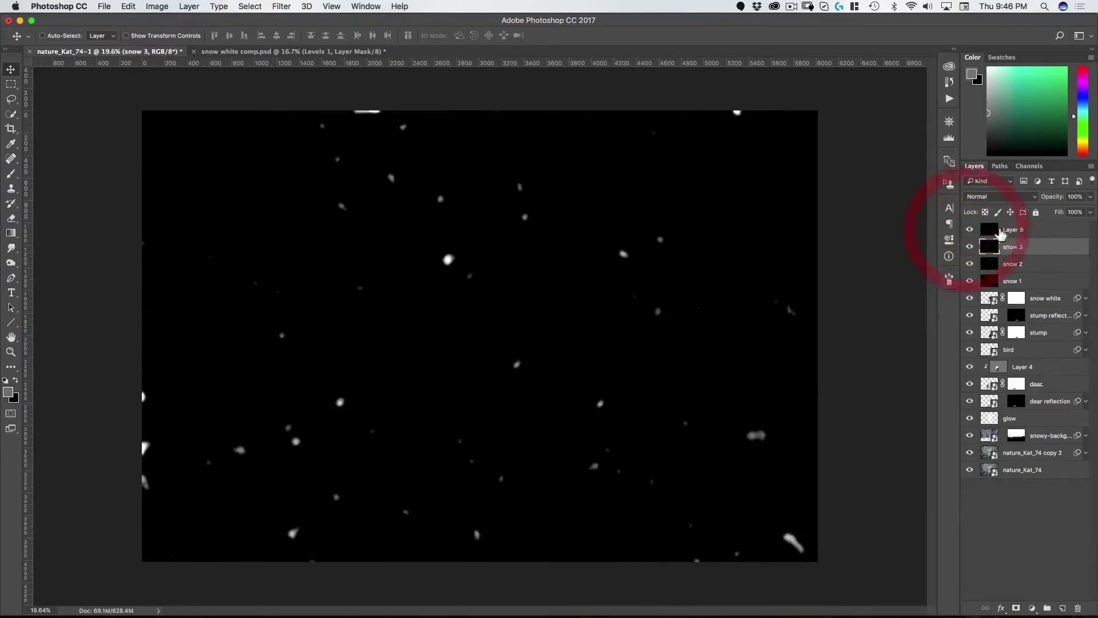
{"action": "double_click", "coordinate": [1013, 229]}
{"action": "type", "text": "snow "}
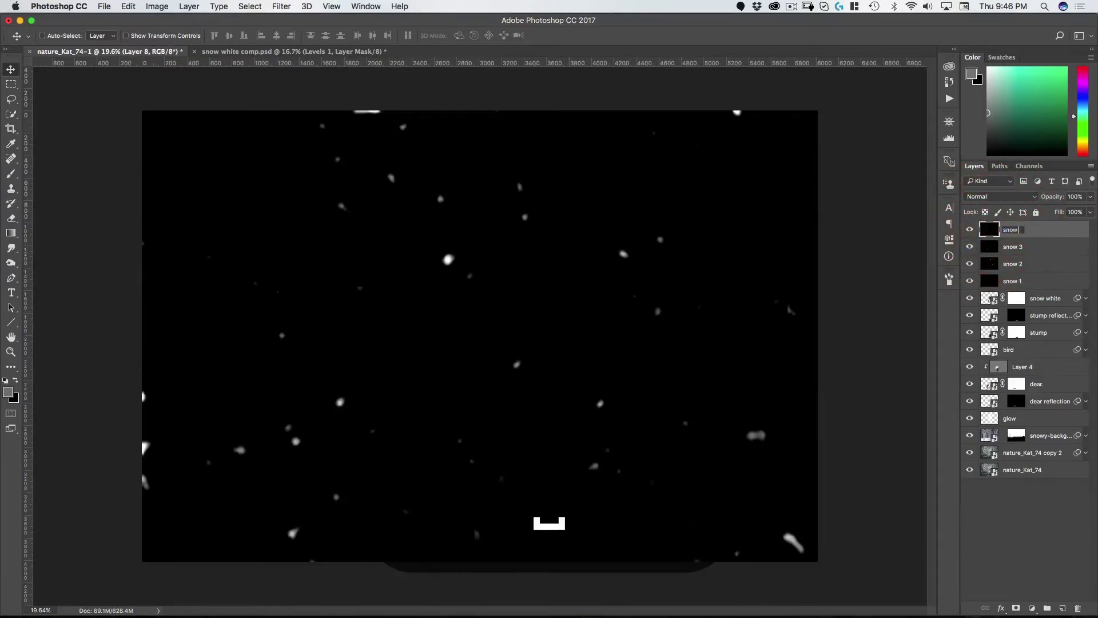
{"action": "type", "text": "4"}
{"action": "key", "text": "Return"}
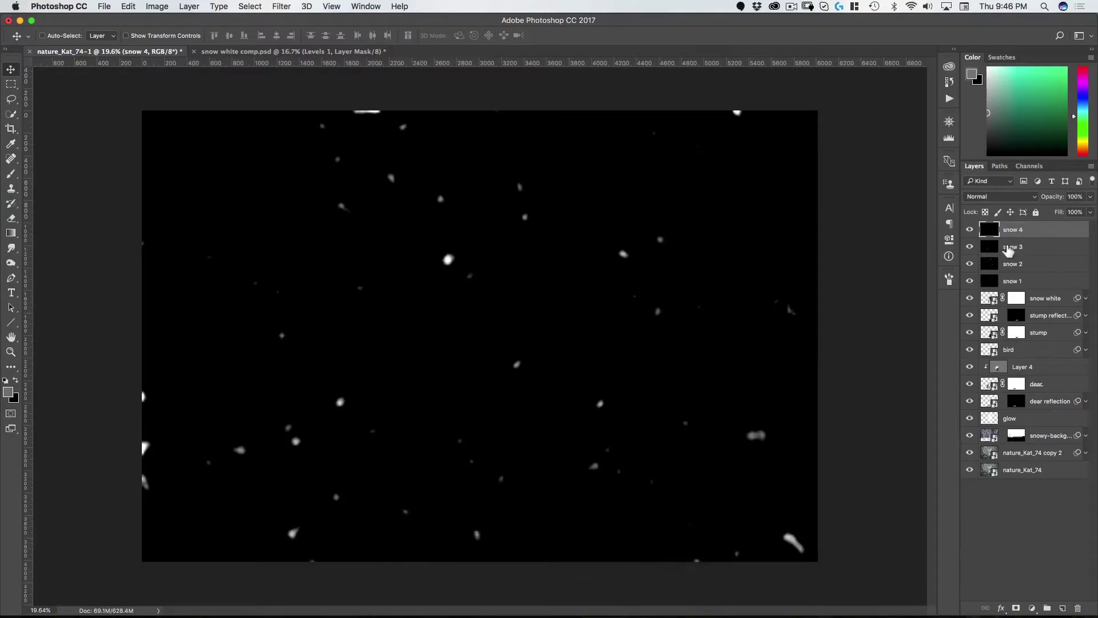
Switch snow 4, snow 3, snow 2 and snow 1 to Screen blend mode with Option+Shift+S
{"action": "key", "text": "v"}
{"action": "left_click", "coordinate": [1000, 198]}
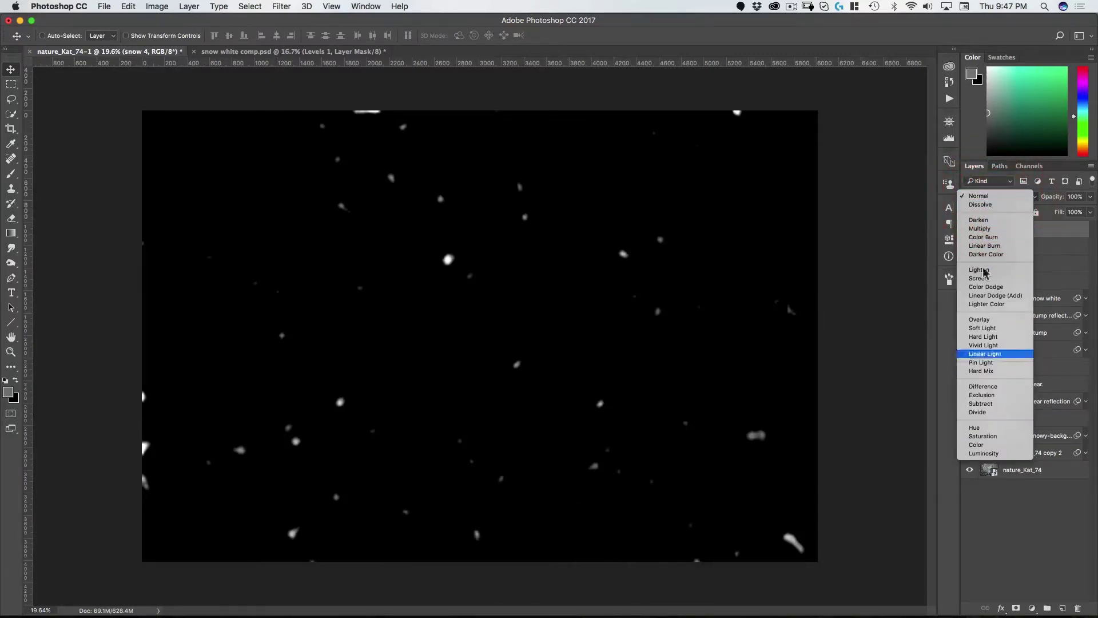
{"action": "left_click", "coordinate": [992, 197]}
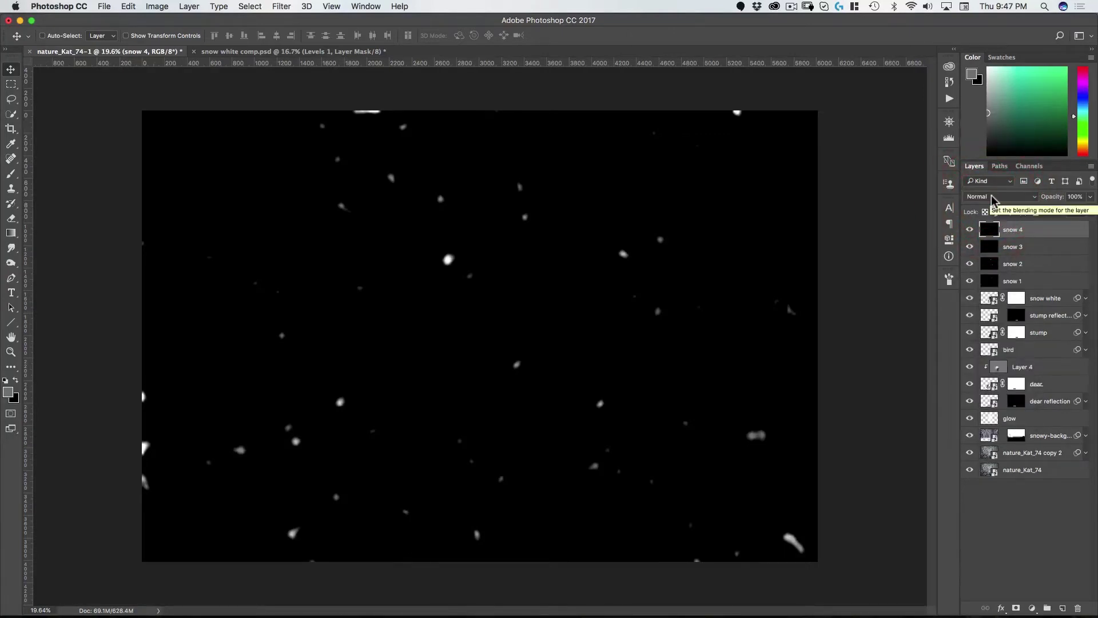
{"action": "key", "text": "alt+shift"}
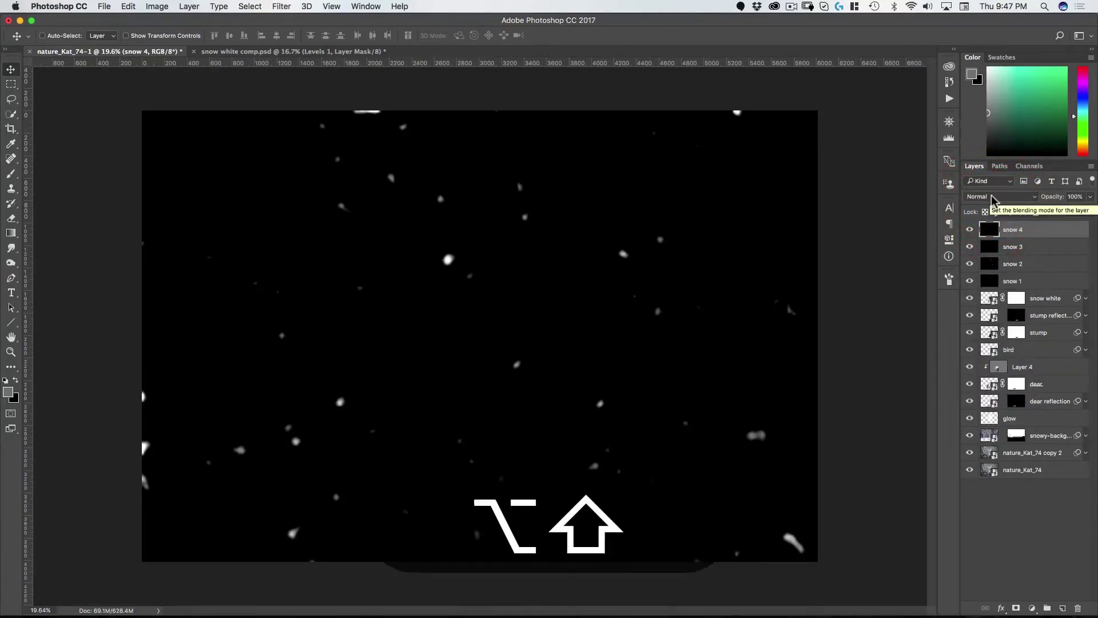
{"action": "key", "text": "alt+shift+s"}
{"action": "left_click", "coordinate": [1008, 247]}
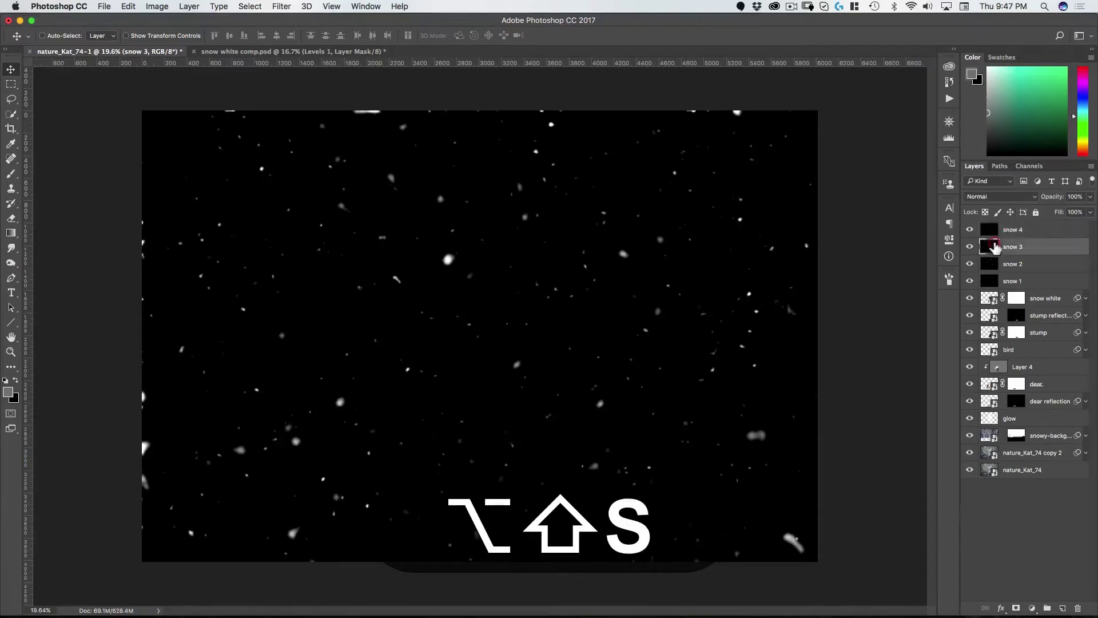
{"action": "key", "text": "alt+shift+s"}
{"action": "left_click", "coordinate": [992, 266]}
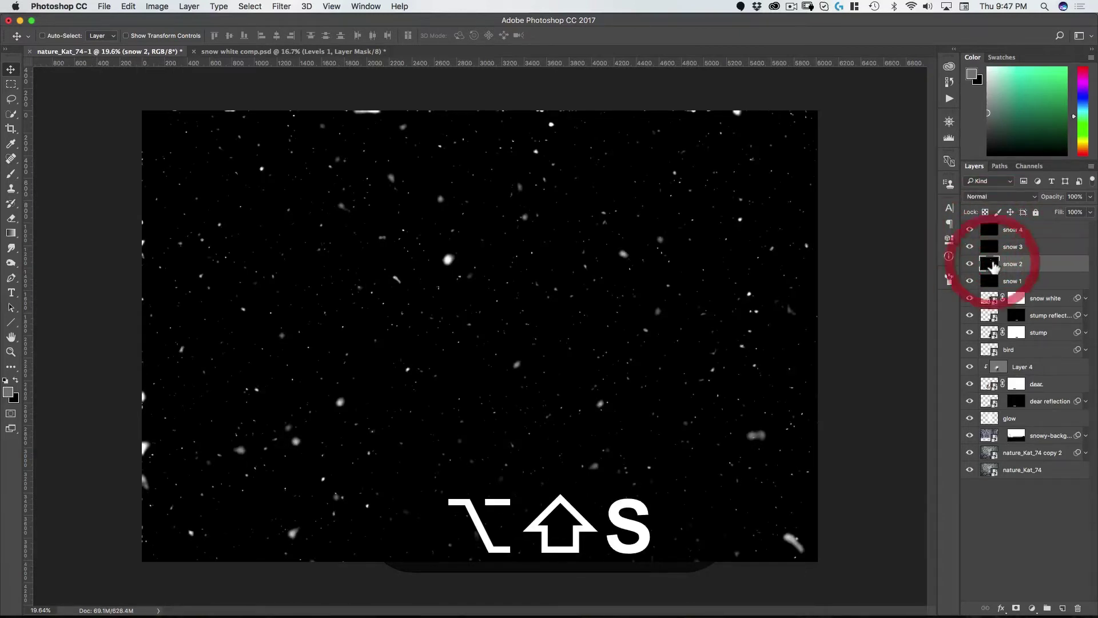
{"action": "key", "text": "alt+shift+s"}
{"action": "left_click", "coordinate": [992, 279]}
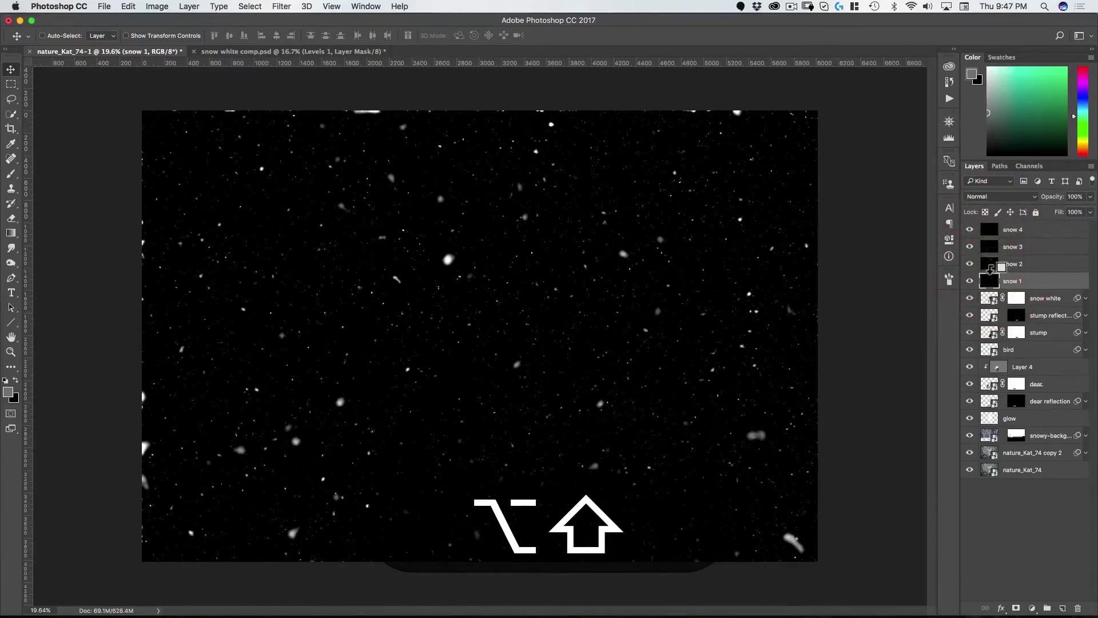
{"action": "key", "text": "alt+shift+s"}
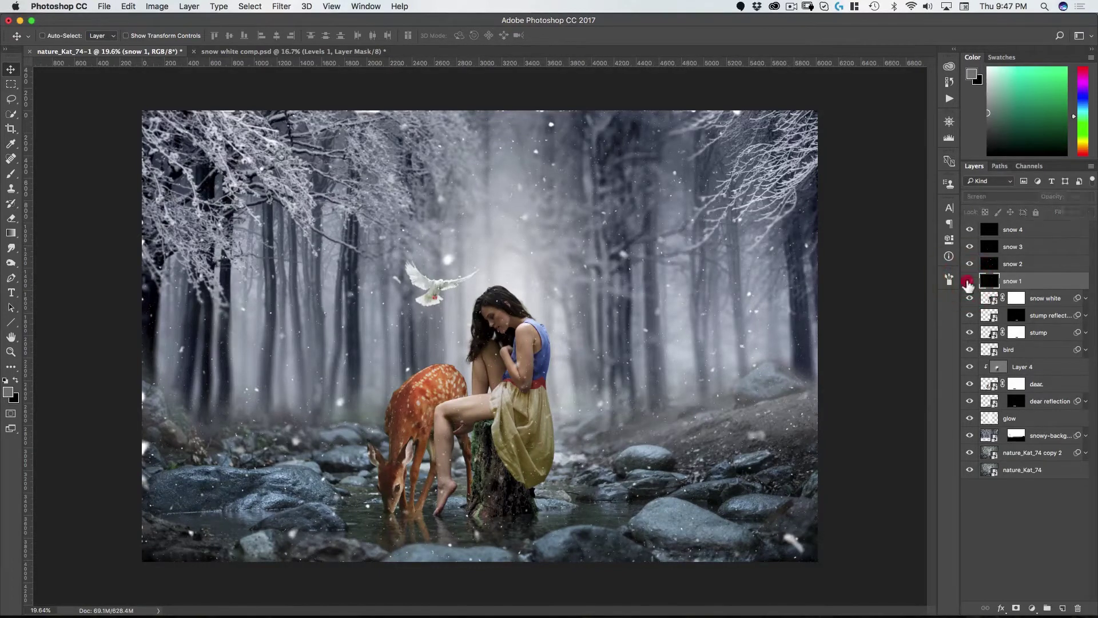
Apply a 2-pixel Gaussian Blur to snow 1
{"action": "left_click", "coordinate": [970, 281]}
{"action": "key", "text": "super+space"}
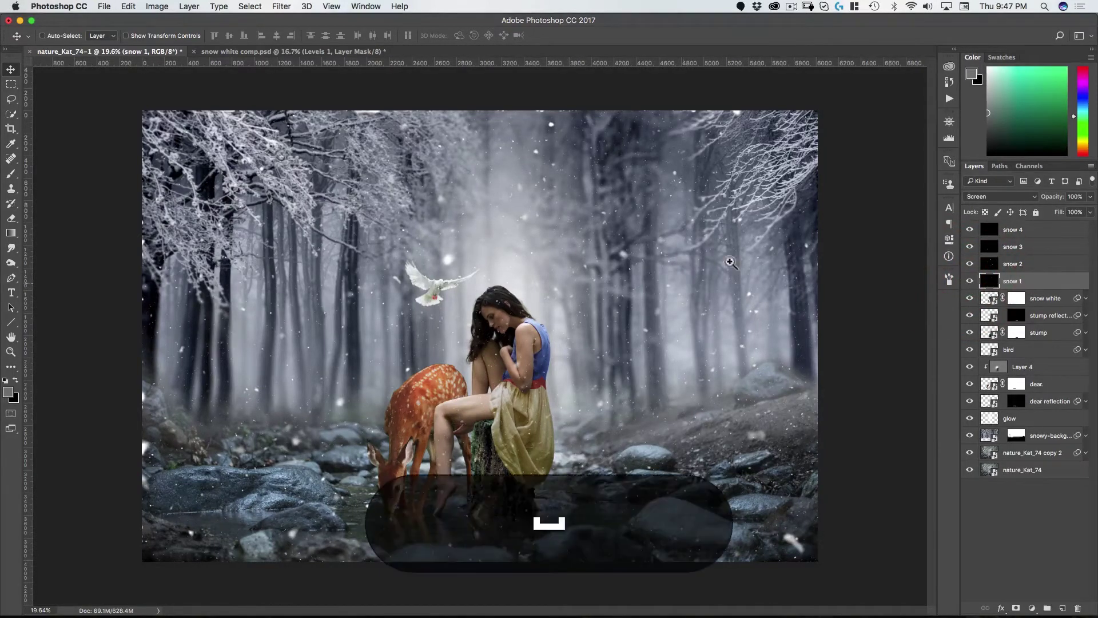
{"action": "left_click_drag", "start_coordinate": [729, 260], "coordinate": [773, 250]}
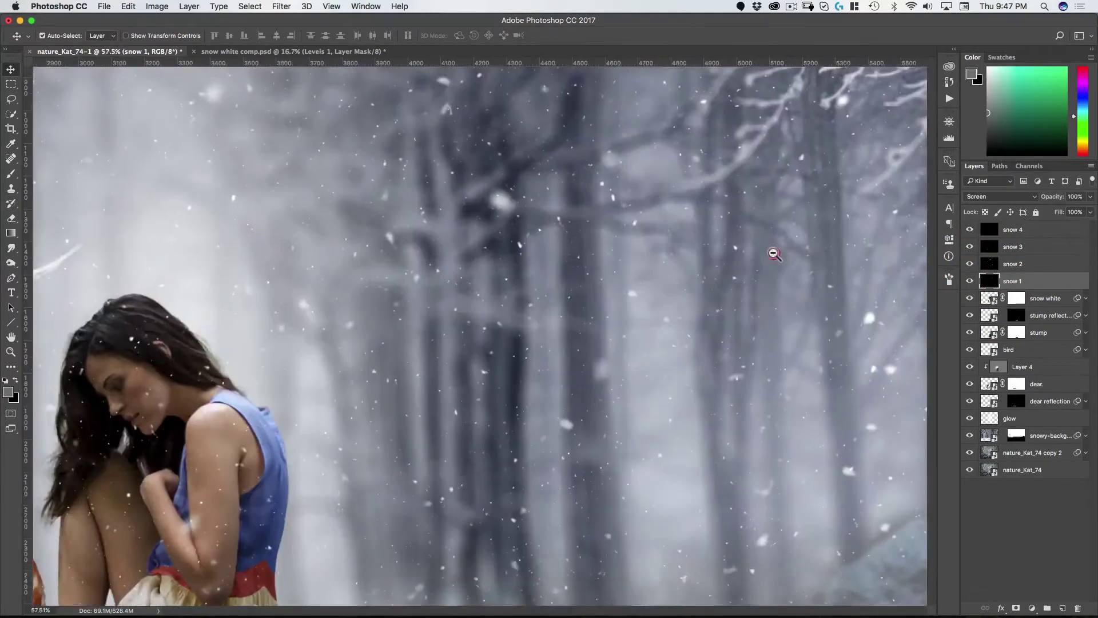
{"action": "left_click", "coordinate": [280, 7]}
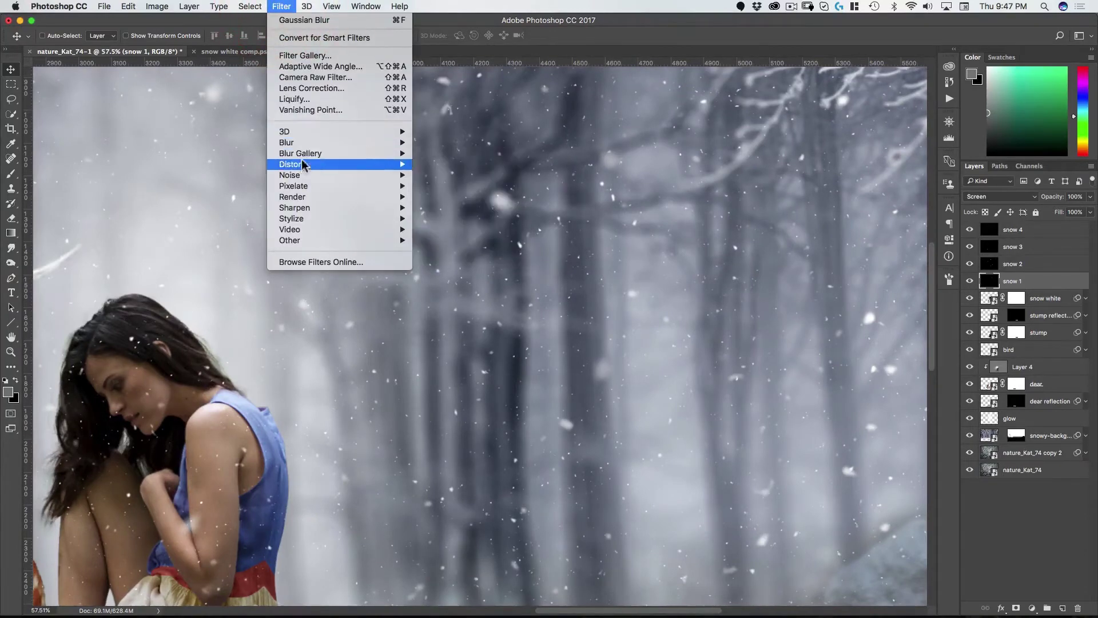
{"action": "mouse_move", "coordinate": [309, 143]}
{"action": "left_click", "coordinate": [447, 184]}
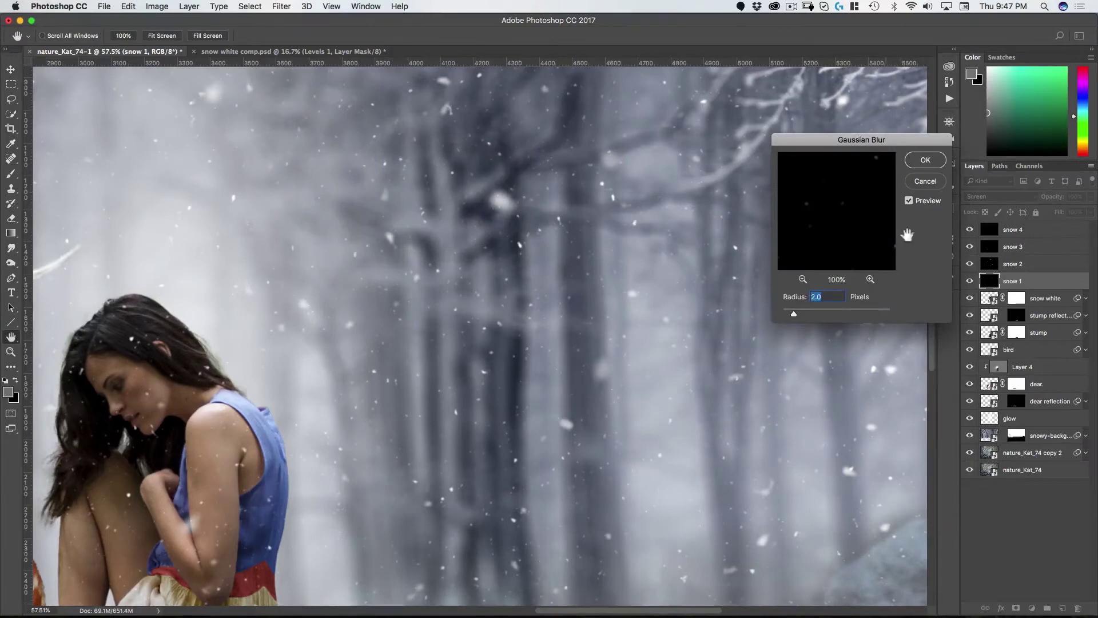
{"action": "left_click", "coordinate": [925, 160]}
Reapply the same 2-pixel blur to snow 2 and snow 3 with Cmd+F
{"action": "left_click", "coordinate": [992, 267]}
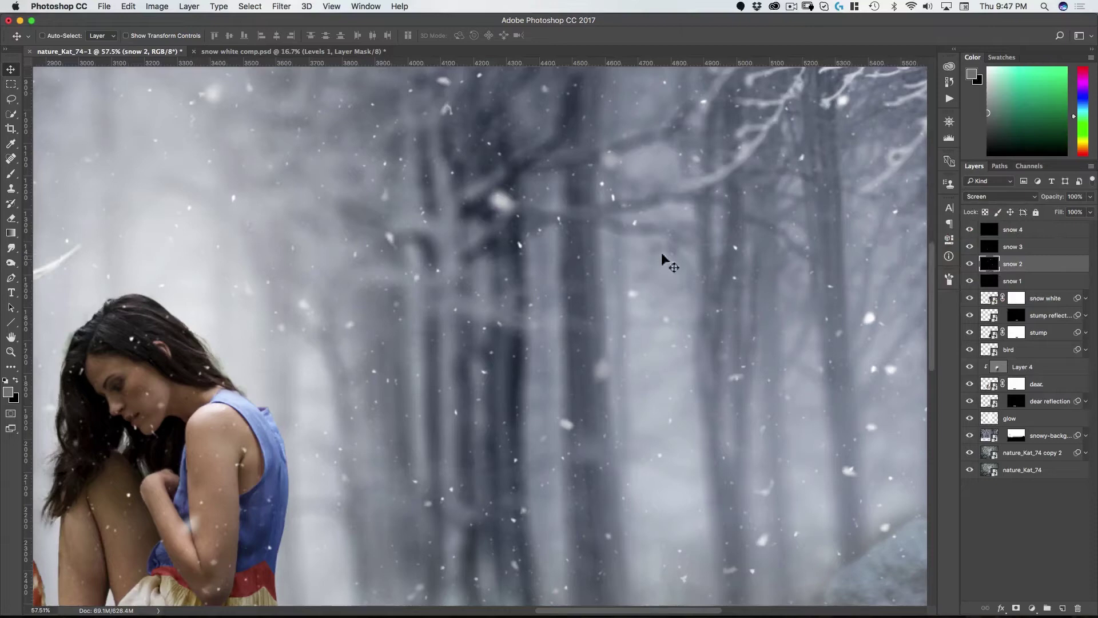
{"action": "key", "text": "space"}
{"action": "left_click_drag", "start_coordinate": [350, 304], "coordinate": [275, 320]}
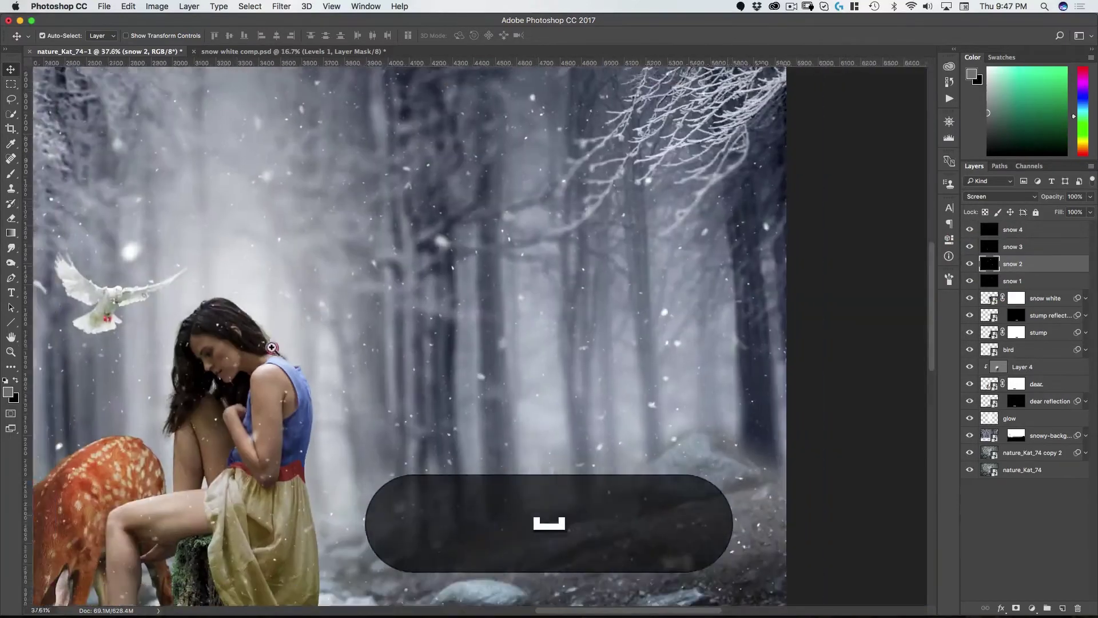
{"action": "left_click_drag", "start_coordinate": [319, 224], "coordinate": [531, 247]}
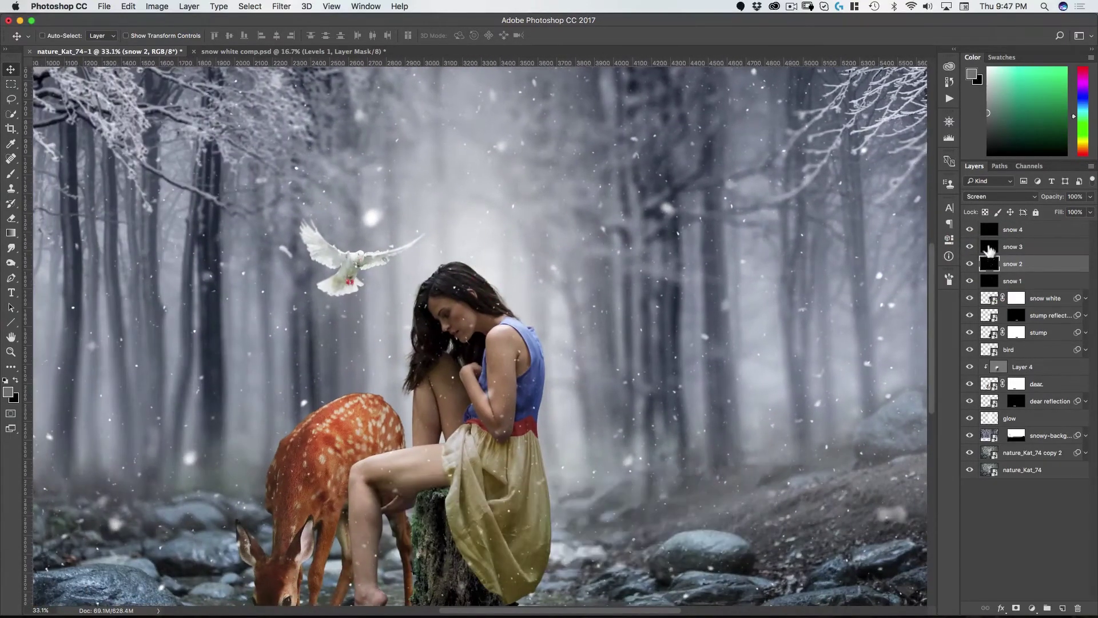
{"action": "key", "text": "alt+bracketright"}
{"action": "left_click", "coordinate": [281, 6]}
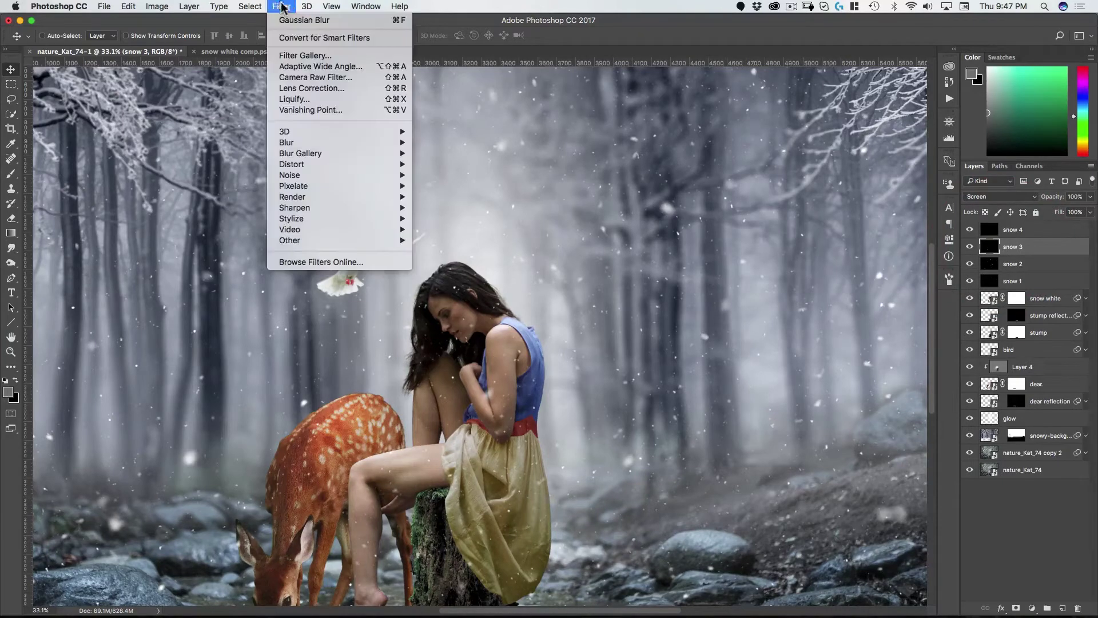
{"action": "left_click", "coordinate": [281, 6]}
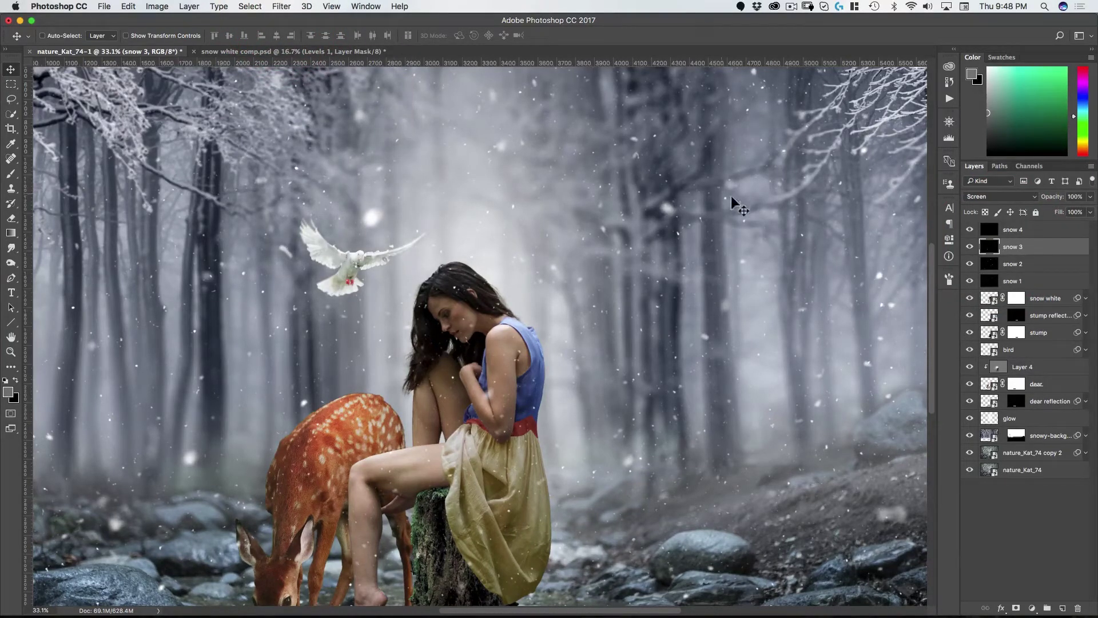
{"action": "key", "text": "super+f"}
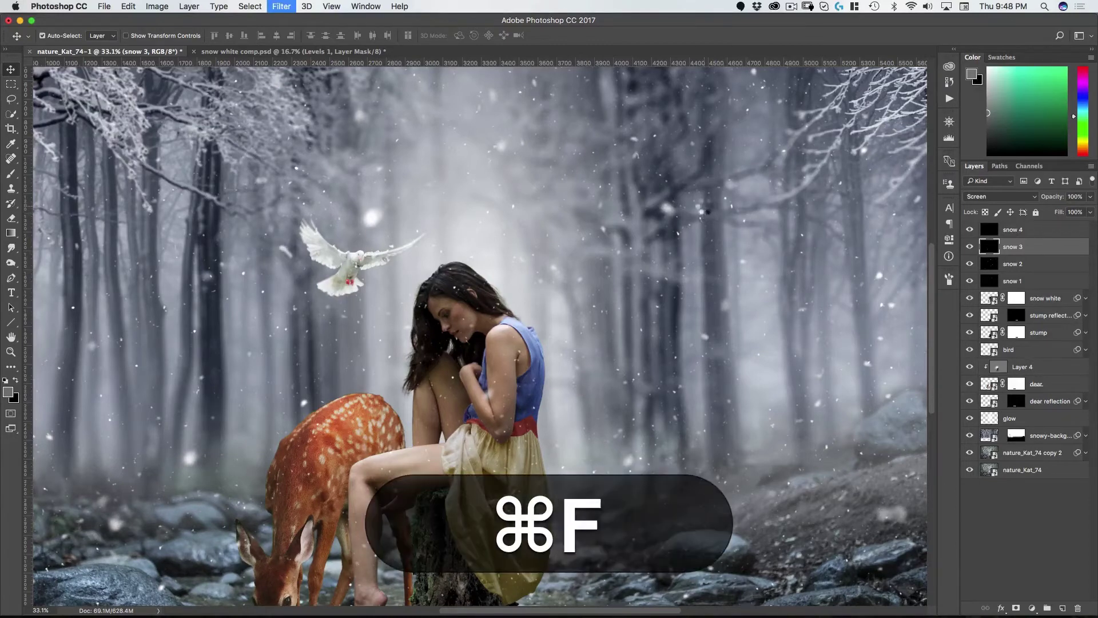
{"action": "left_click", "coordinate": [281, 6]}
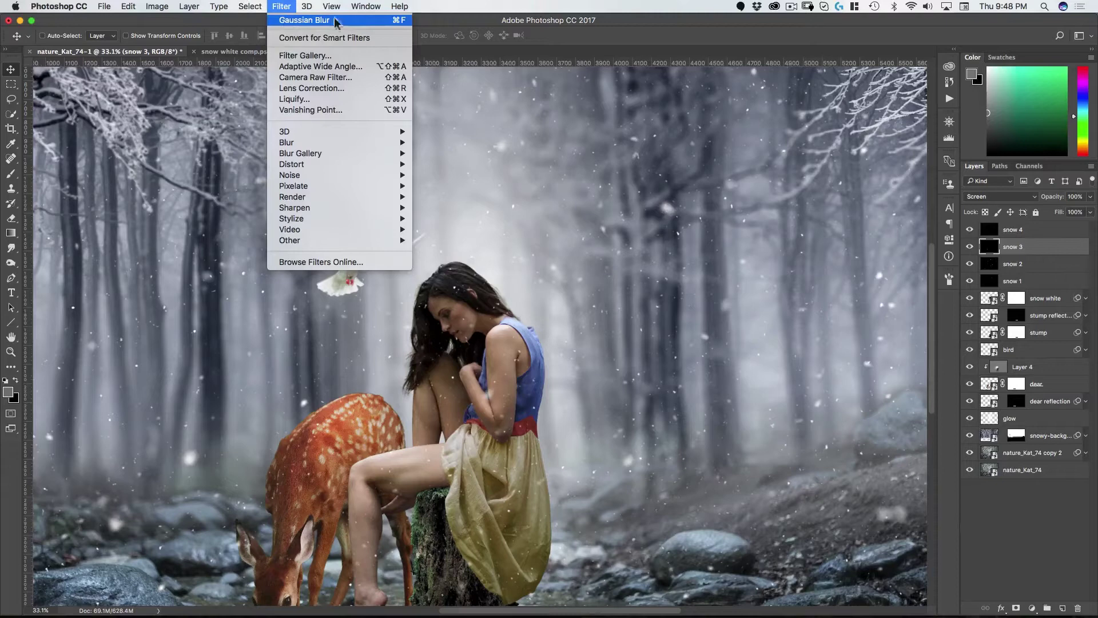
{"action": "left_click", "coordinate": [281, 6]}
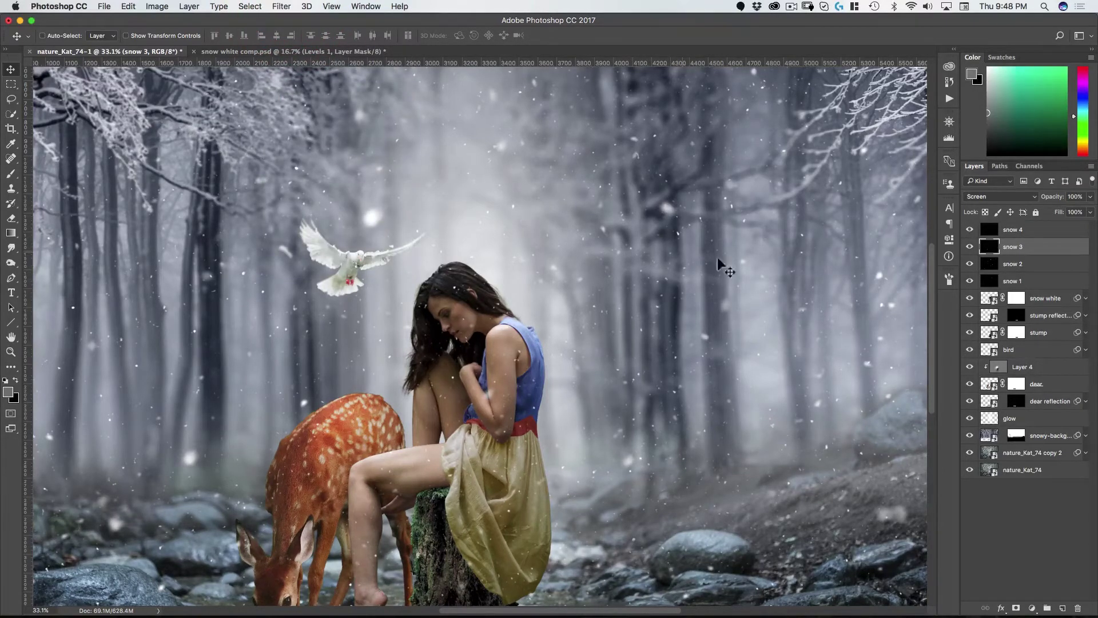
{"action": "key", "text": "super+f"}
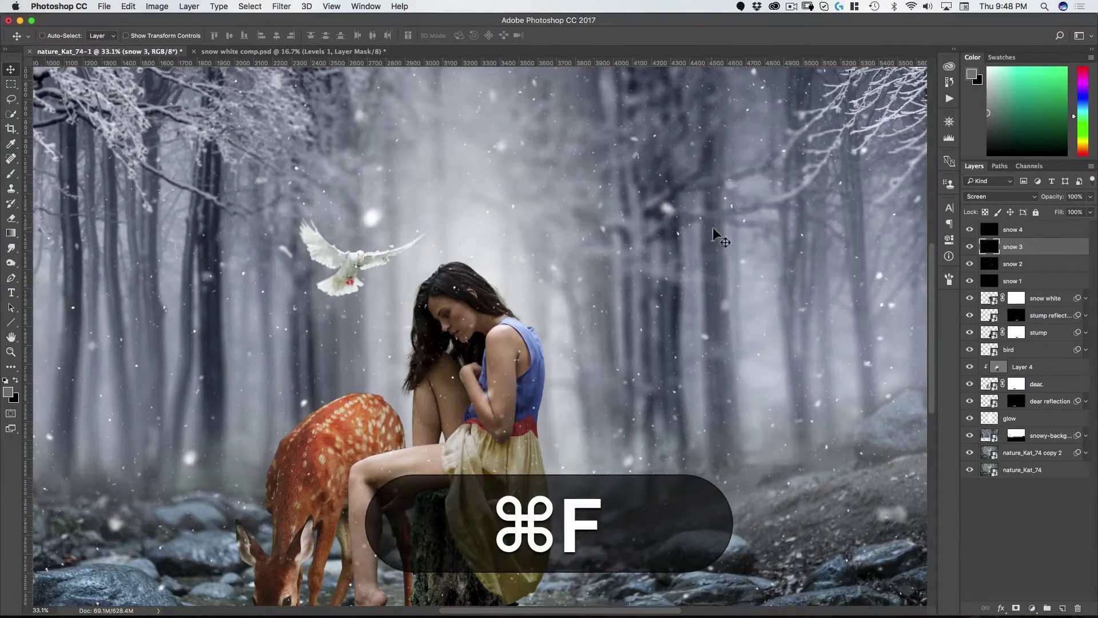
Give snow 4 a heavier Gaussian Blur of radius 8.2 pixels
{"action": "left_click", "coordinate": [988, 233]}
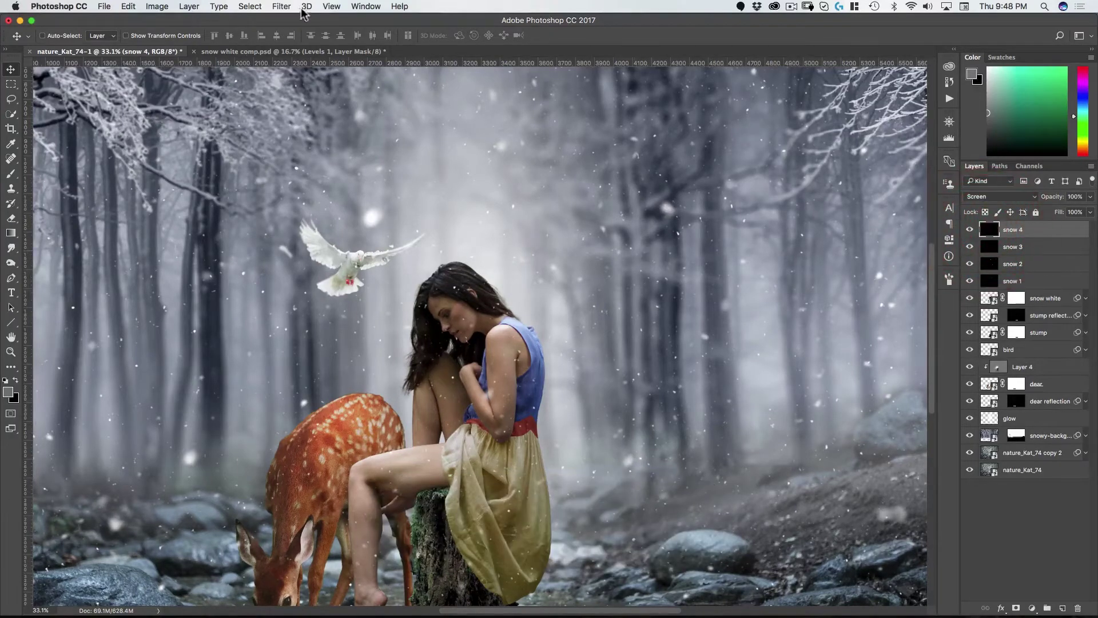
{"action": "left_click", "coordinate": [282, 6]}
{"action": "mouse_move", "coordinate": [298, 144]}
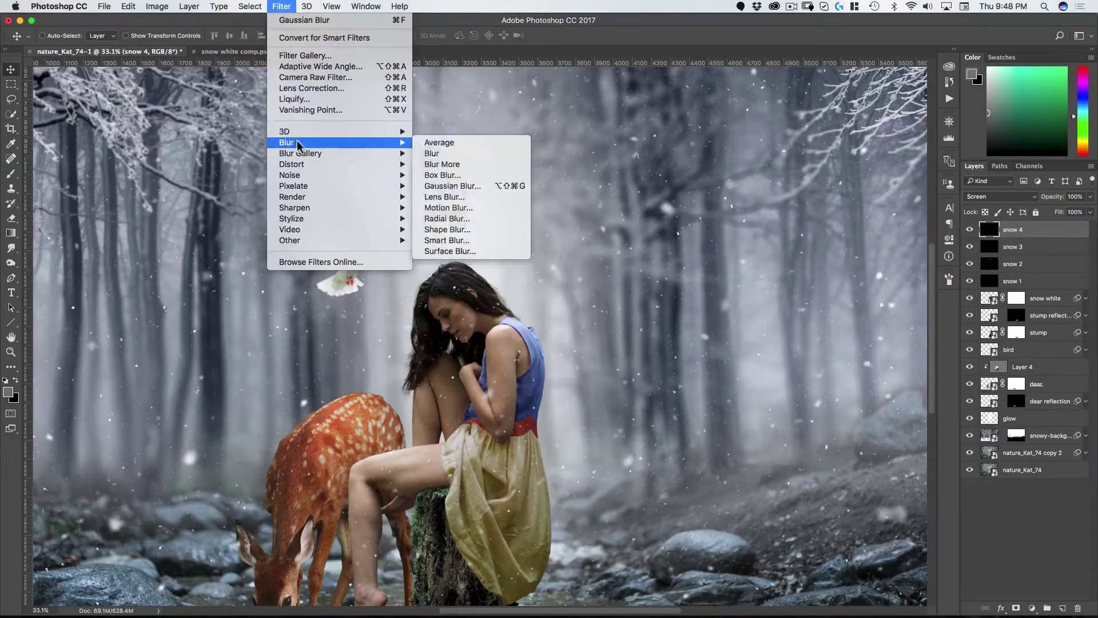
{"action": "left_click", "coordinate": [452, 186]}
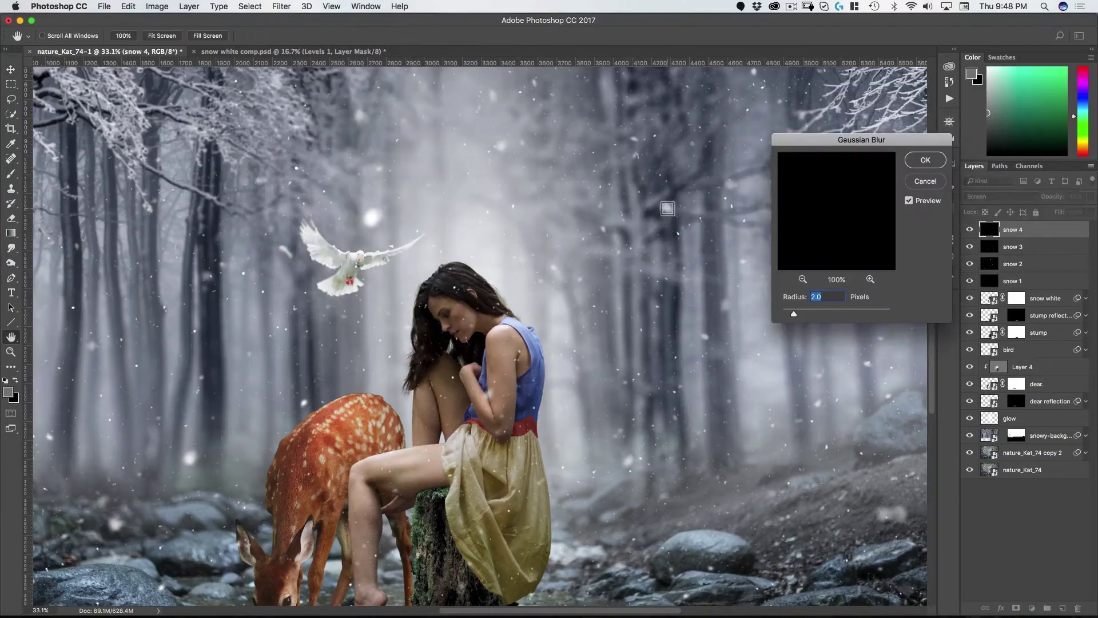
{"action": "left_click", "coordinate": [667, 209]}
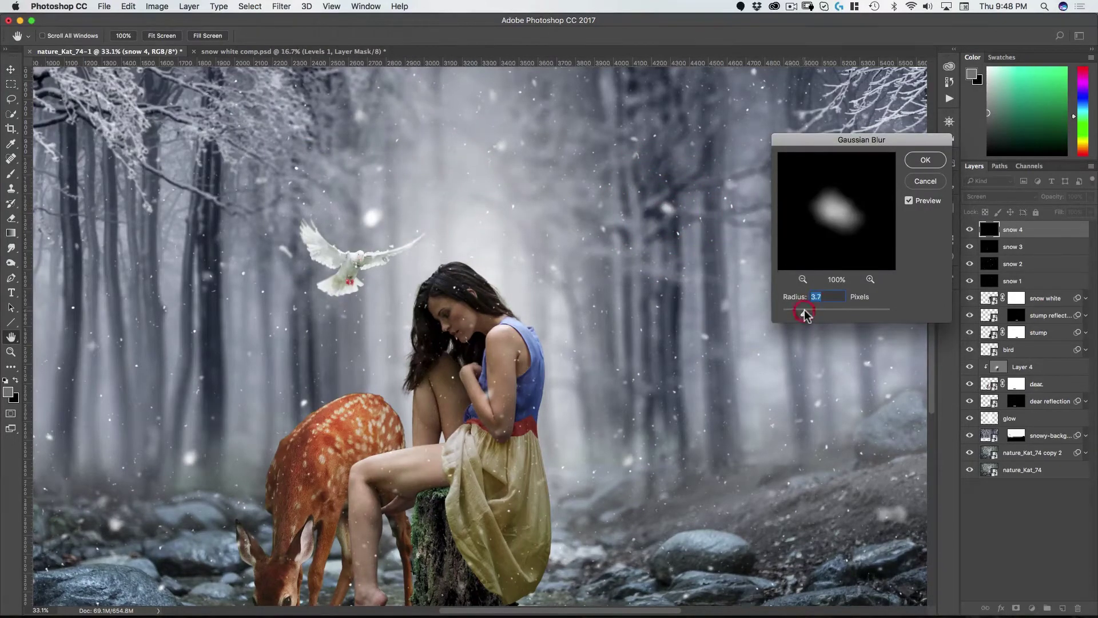
{"action": "left_click_drag", "start_coordinate": [799, 311], "coordinate": [821, 313]}
{"action": "left_click", "coordinate": [936, 166]}
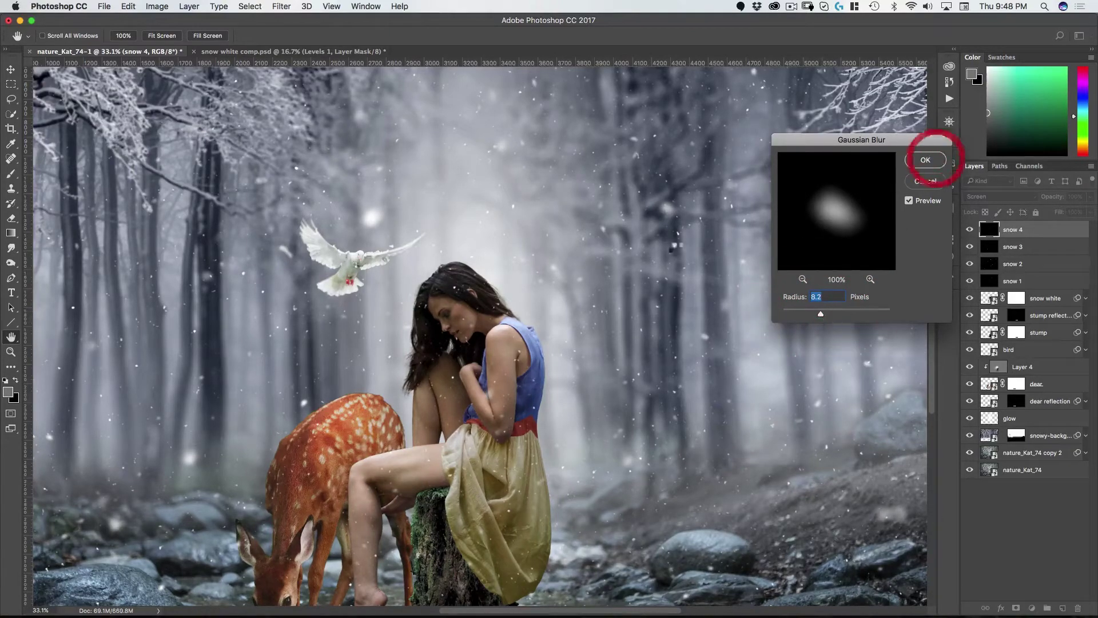
Select snow 1 through snow 4 and group them into Group 1
{"action": "key", "text": "v"}
{"action": "left_click_drag", "start_coordinate": [480, 252], "coordinate": [406, 286]}
{"action": "left_click", "coordinate": [407, 285]}
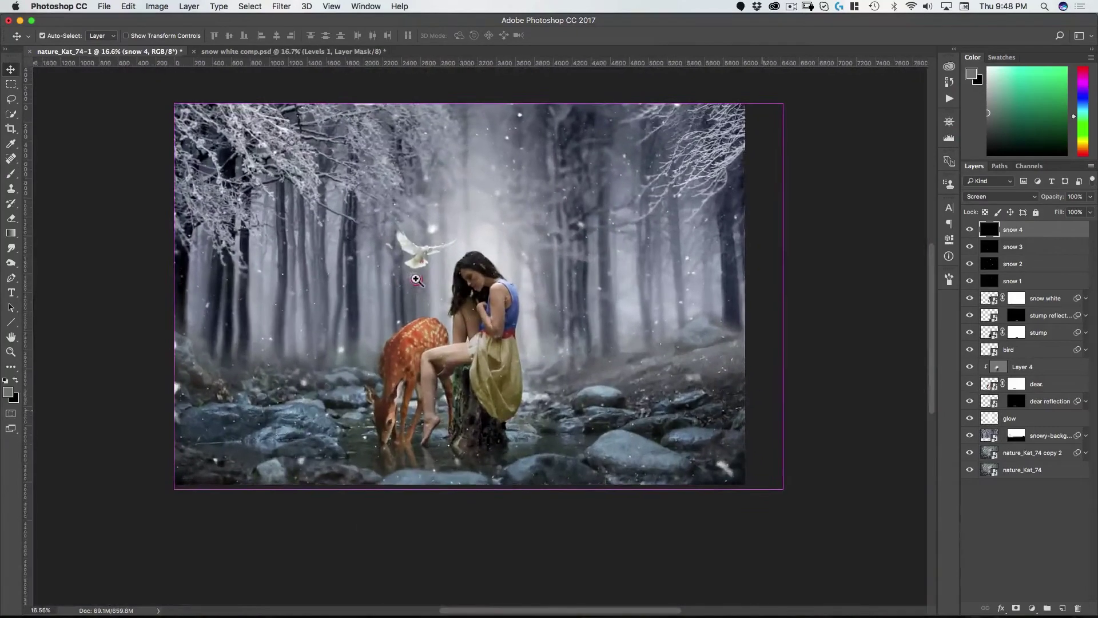
{"action": "key", "text": "v"}
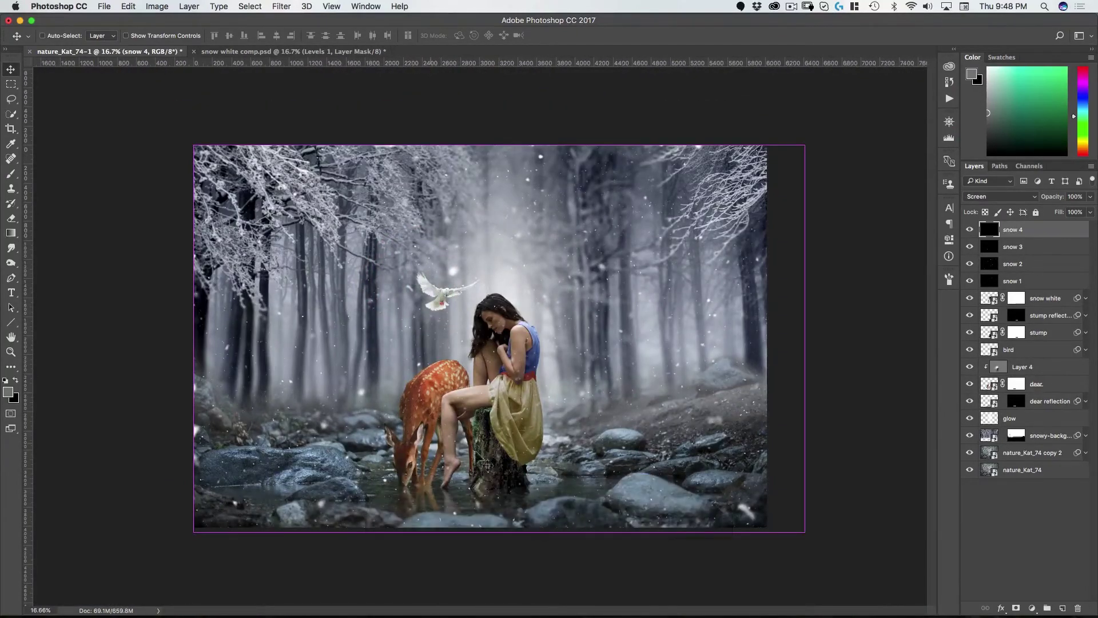
{"action": "left_click_drag", "start_coordinate": [485, 465], "coordinate": [551, 391]}
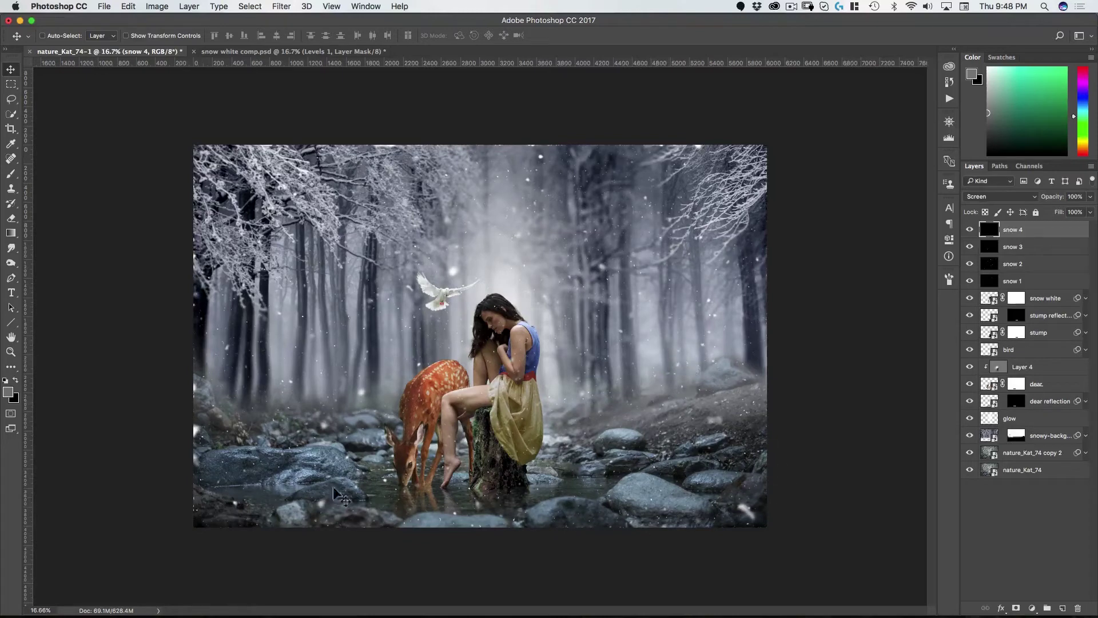
{"action": "left_click", "coordinate": [1011, 281], "text": "shift"}
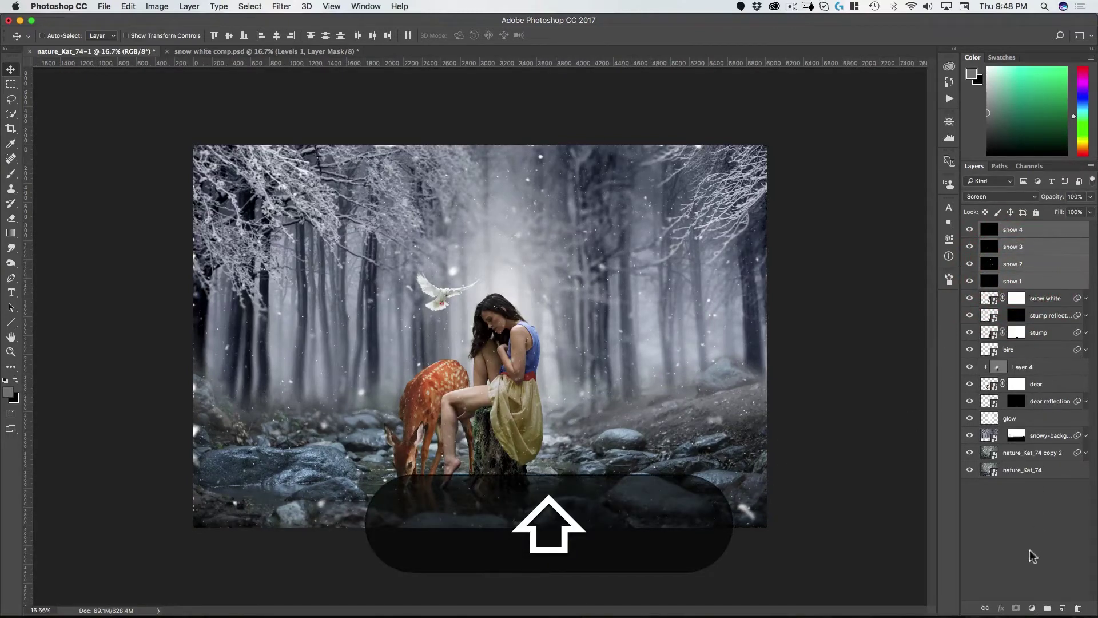
{"action": "left_click", "coordinate": [1048, 608]}
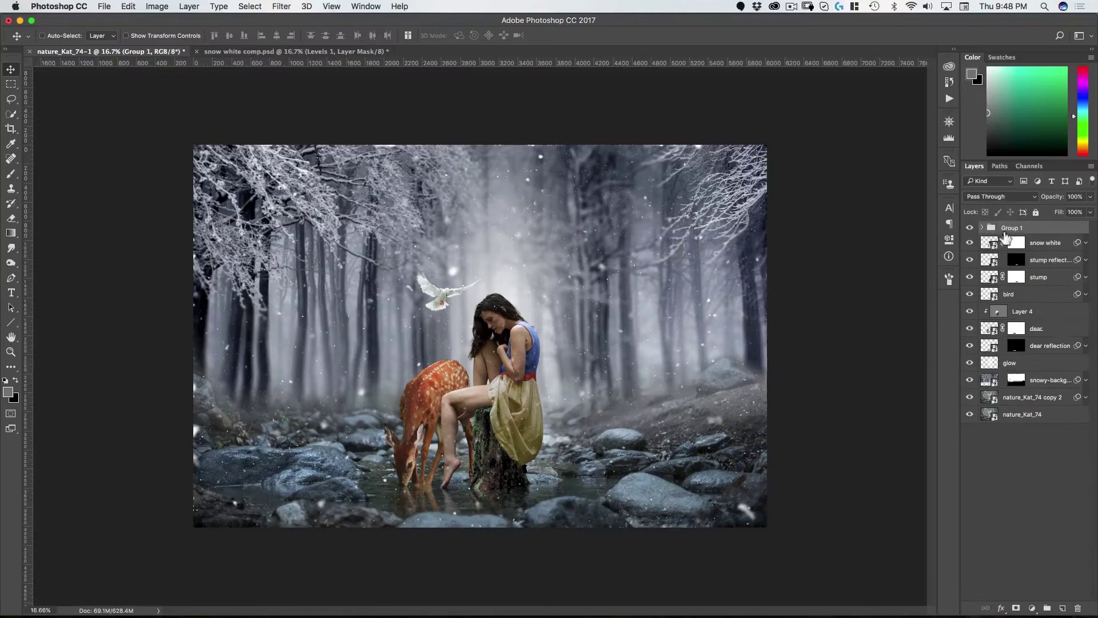
Add a fading black-to-white gradient mask to the group, then move it onto snow 1
{"action": "left_click", "coordinate": [1017, 607]}
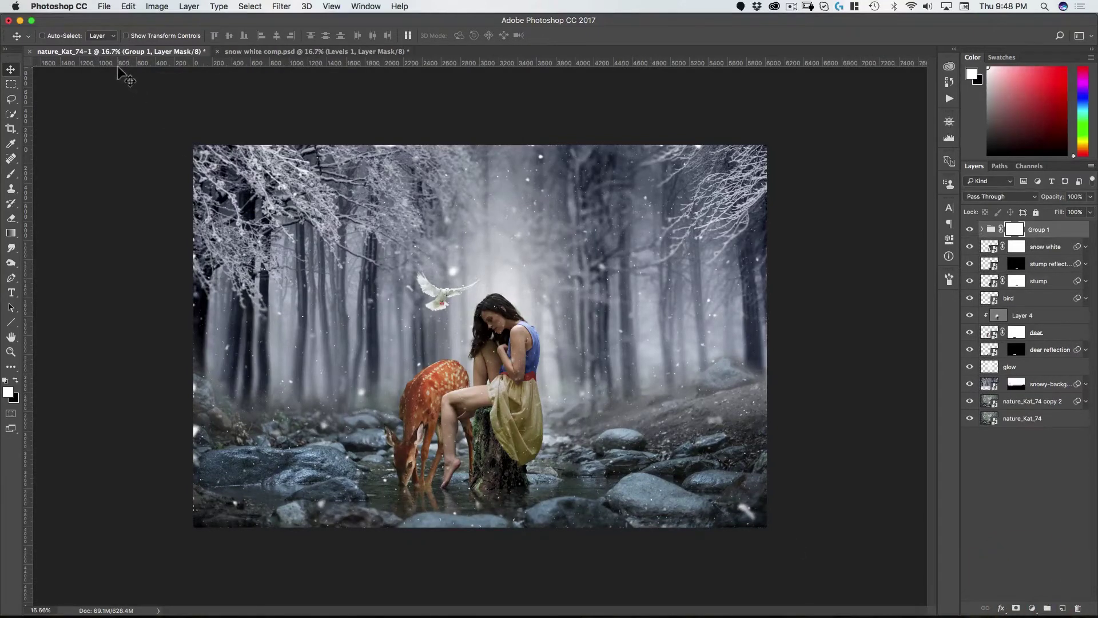
{"action": "key", "text": "g"}
{"action": "key", "text": "x"}
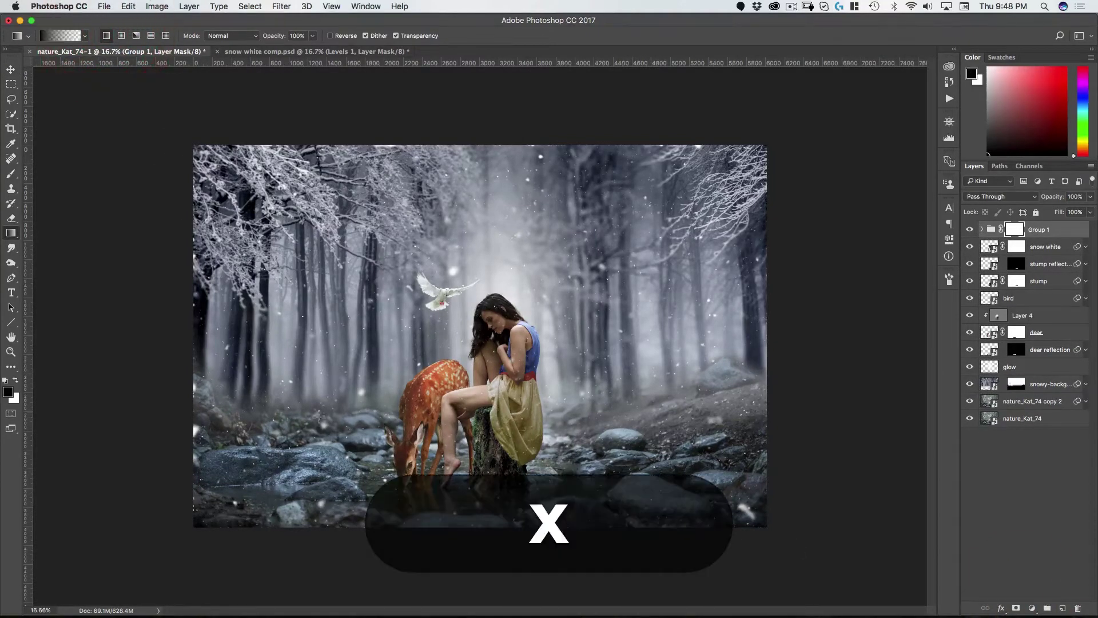
{"action": "left_click", "coordinate": [345, 417]}
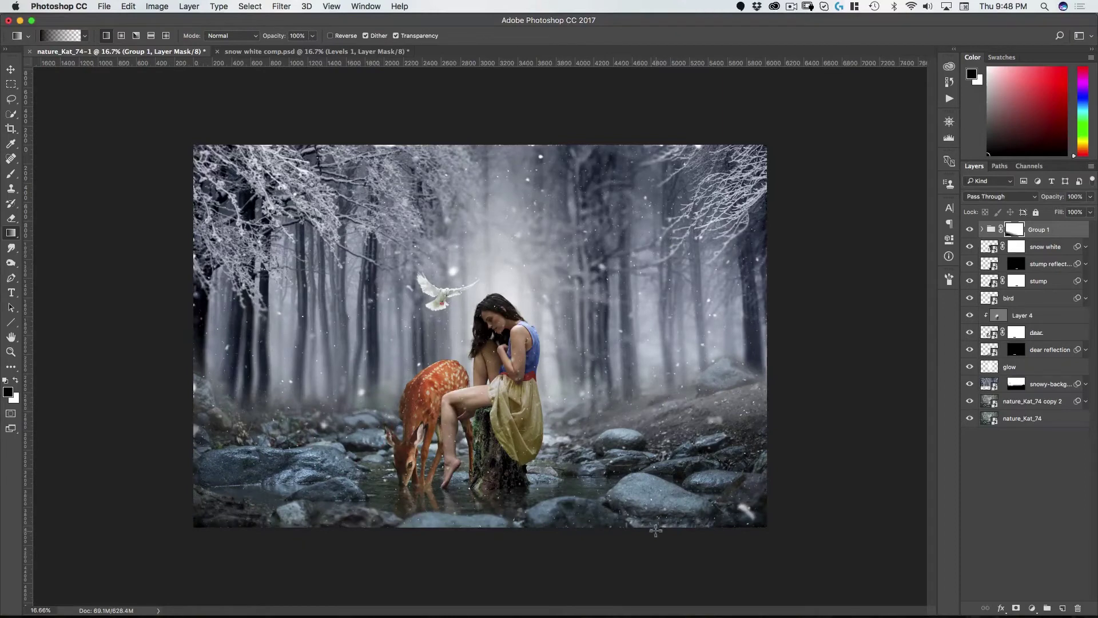
{"action": "left_click", "coordinate": [582, 380]}
{"action": "left_click", "coordinate": [982, 229]}
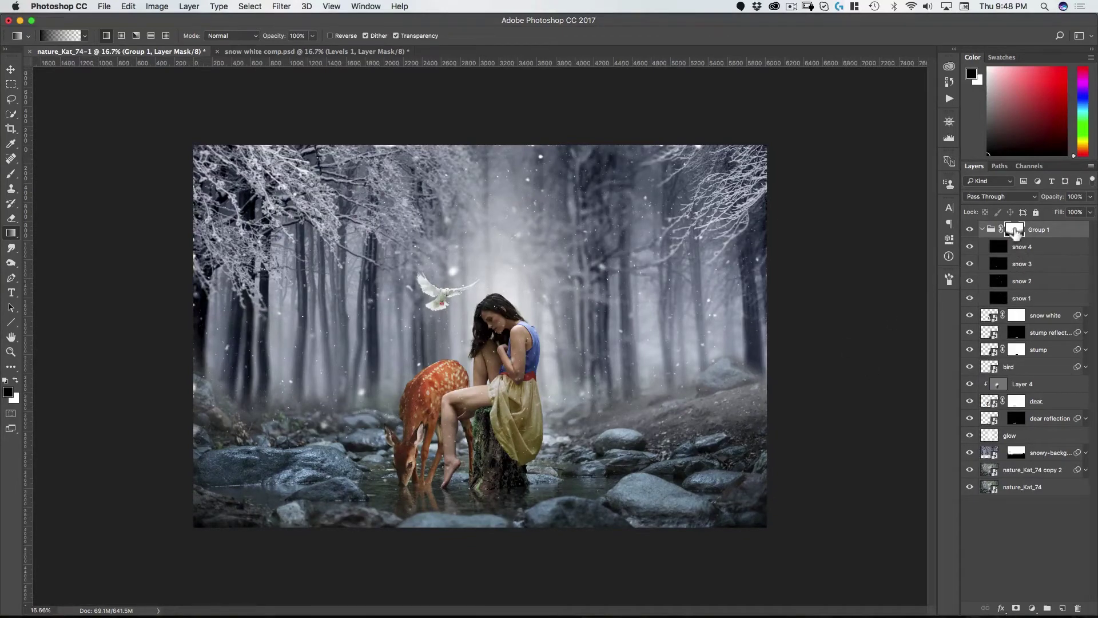
{"action": "left_click", "coordinate": [1015, 230]}
{"action": "left_click_drag", "start_coordinate": [1014, 230], "coordinate": [1026, 279]}
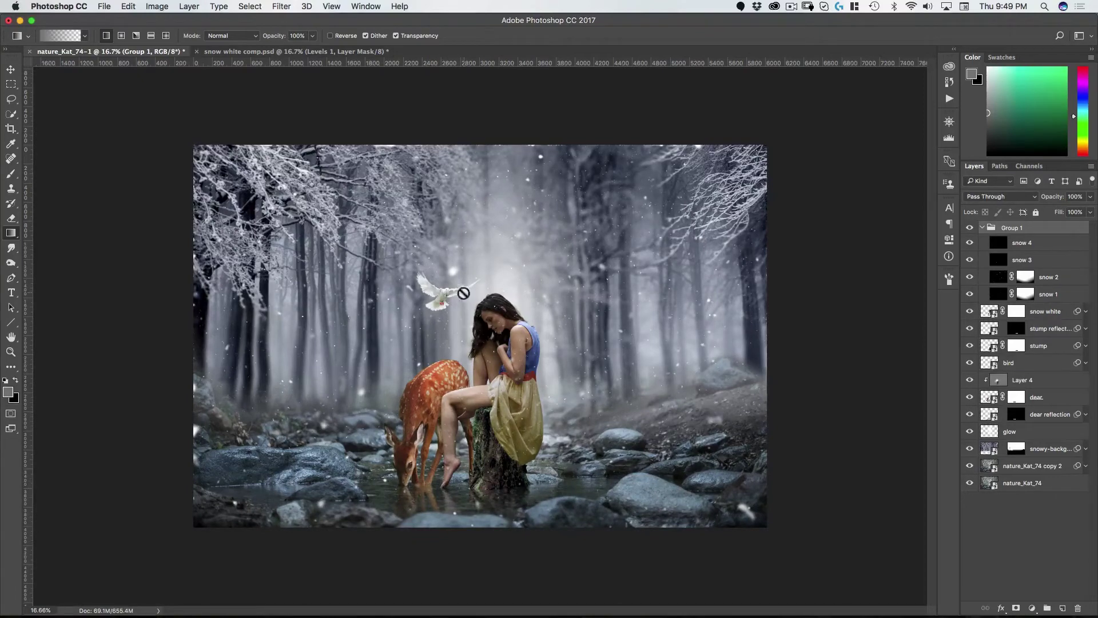
Add a new mask to Group 1 and pick a soft round brush
{"action": "key", "text": "v"}
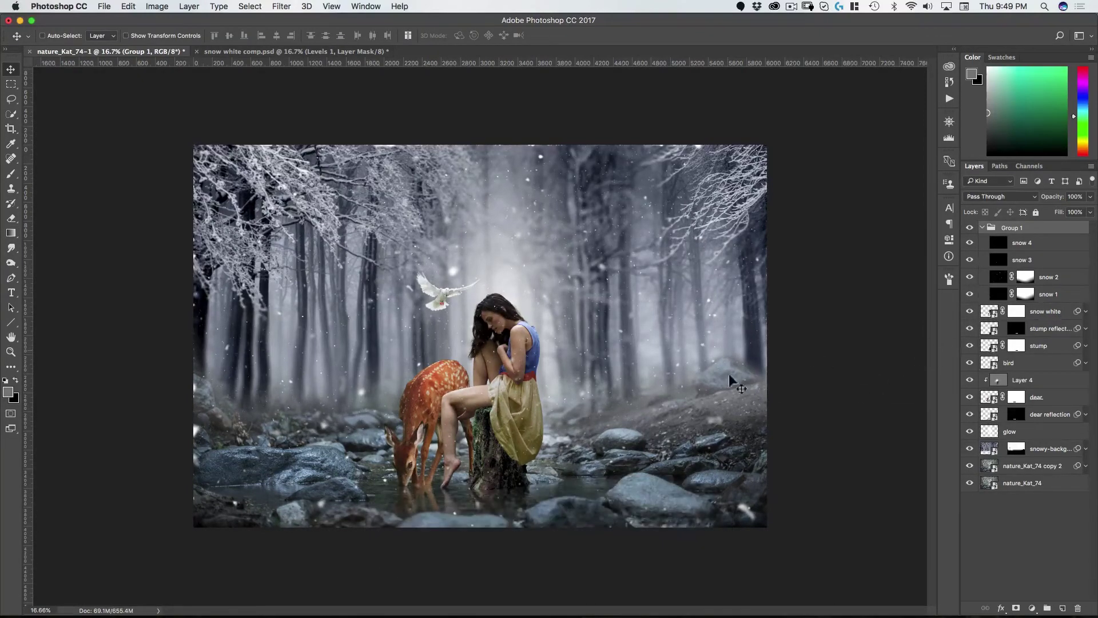
{"action": "left_click_drag", "start_coordinate": [469, 377], "coordinate": [557, 281]}
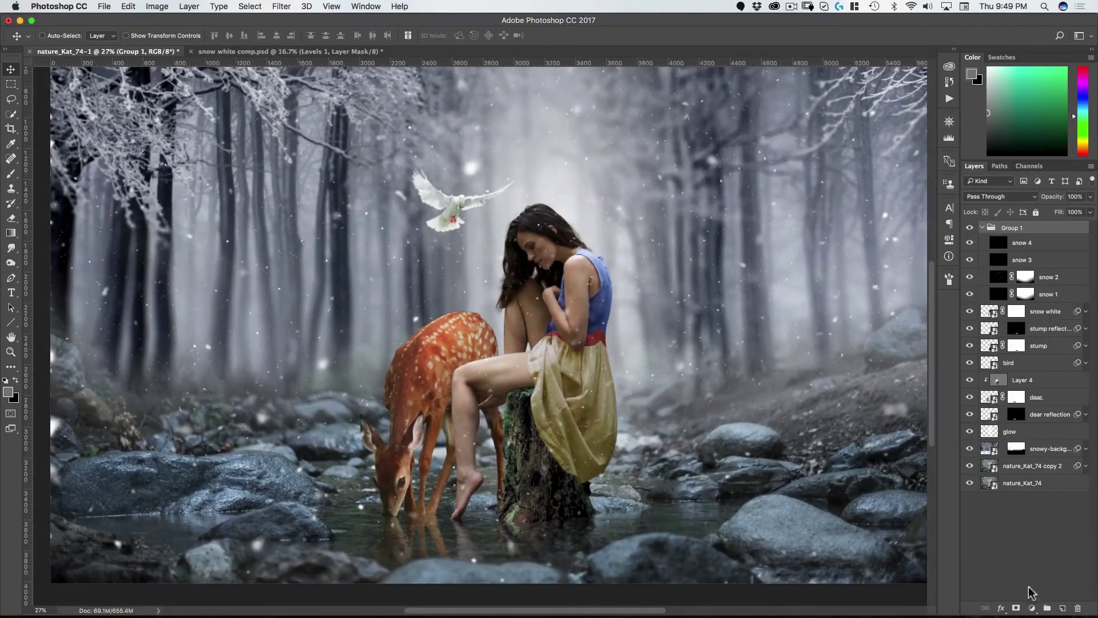
{"action": "left_click", "coordinate": [1017, 609]}
{"action": "key", "text": "b"}
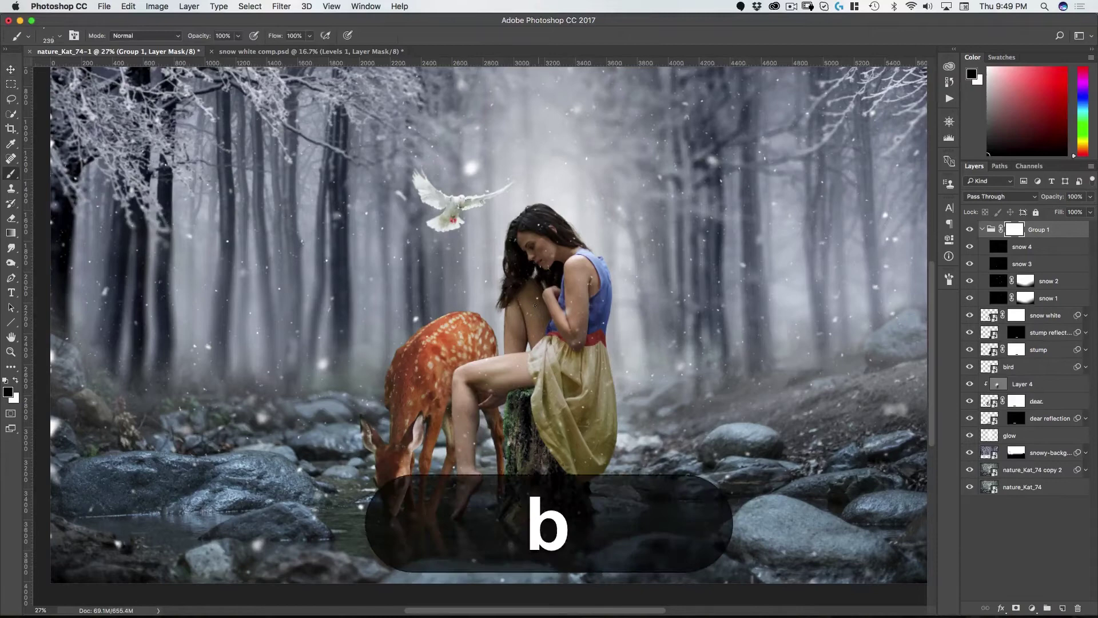
{"action": "right_click", "coordinate": [595, 299]}
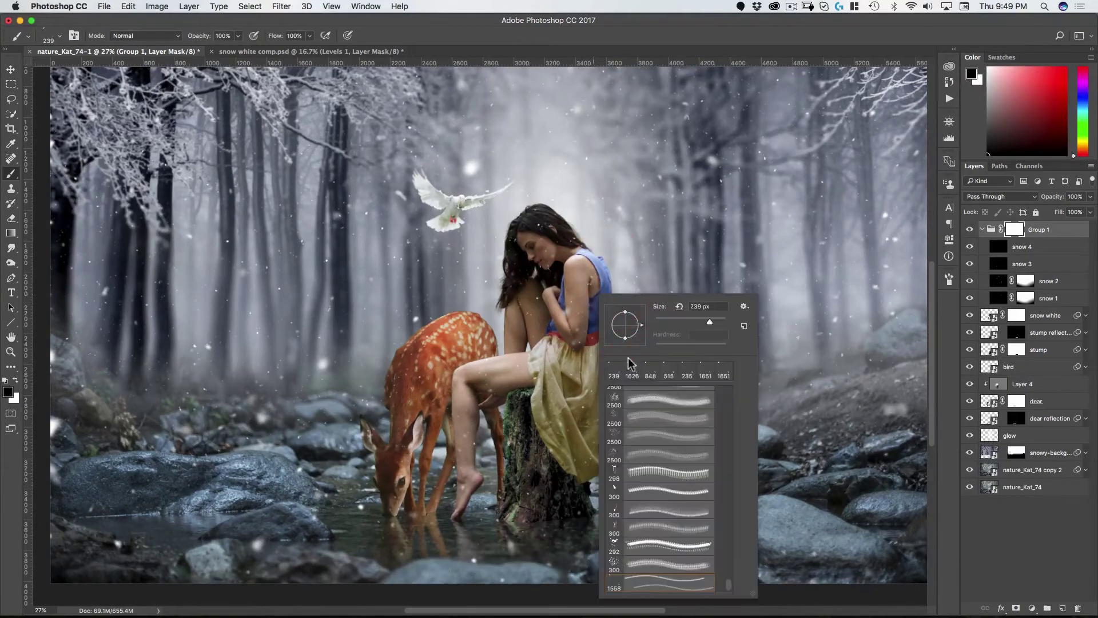
{"action": "scroll", "coordinate": [715, 434], "scroll_direction": "up", "scroll_amount": 10}
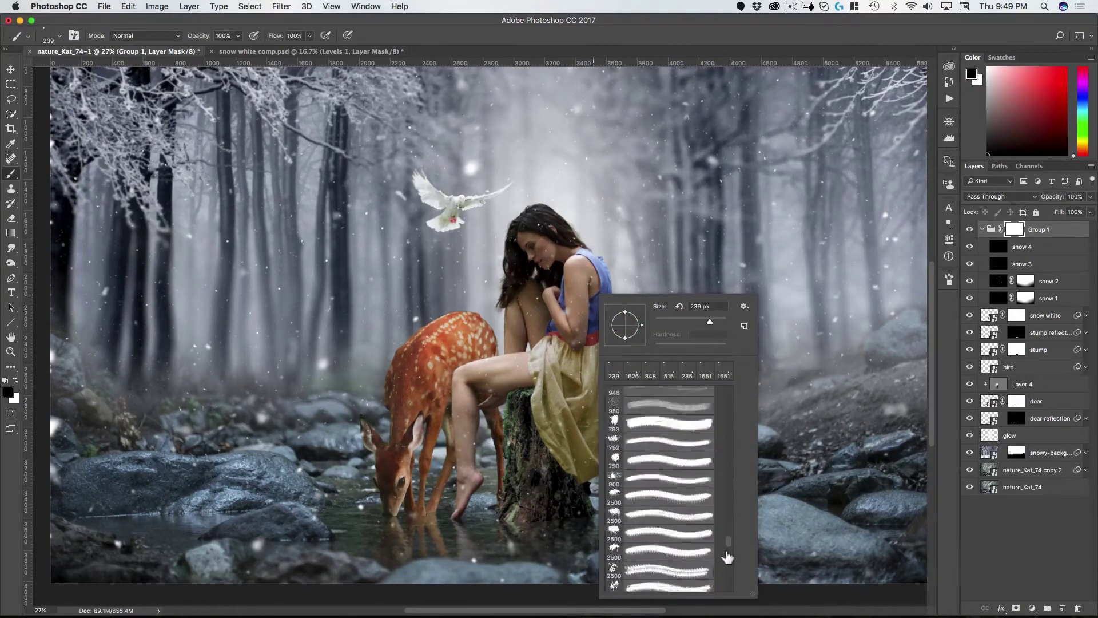
{"action": "left_click_drag", "start_coordinate": [730, 496], "coordinate": [726, 373]}
{"action": "left_click", "coordinate": [634, 473]}
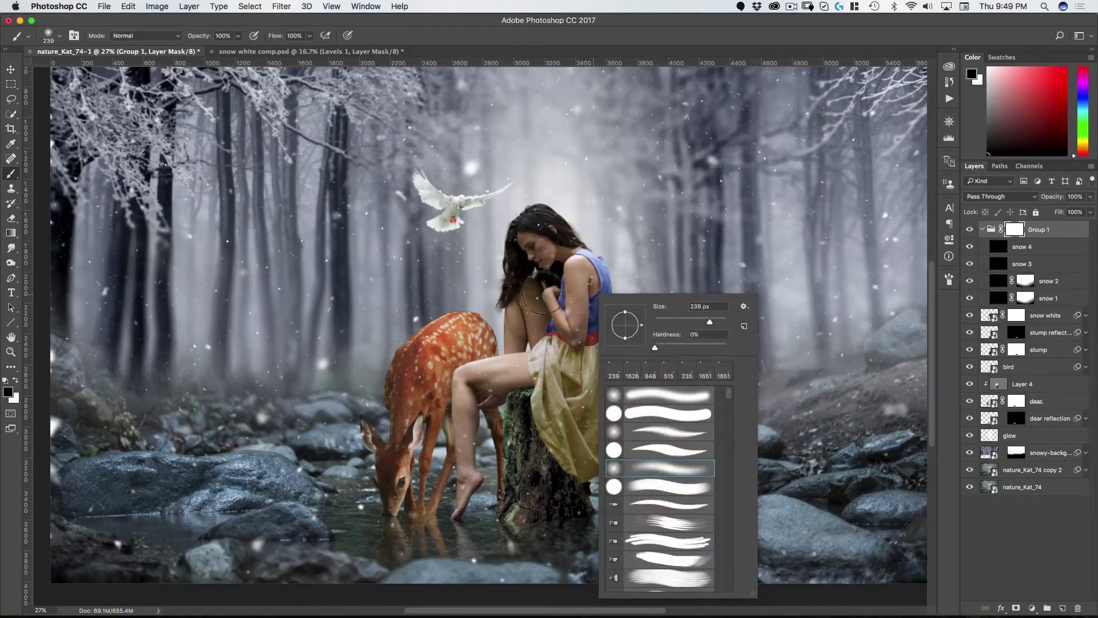
{"action": "left_click", "coordinate": [534, 251]}
Paint black over the woman's face, head, skirt, hair and shoulder to clear the snow
{"action": "mouse_move", "coordinate": [535, 251]}
{"action": "left_mouse_down"}
{"action": "mouse_move", "coordinate": [527, 228]}
{"action": "mouse_move", "coordinate": [520, 260]}
{"action": "mouse_move", "coordinate": [536, 312]}
{"action": "mouse_move", "coordinate": [559, 328]}
{"action": "mouse_move", "coordinate": [570, 289]}
{"action": "mouse_move", "coordinate": [575, 343]}
{"action": "mouse_move", "coordinate": [587, 333]}
{"action": "mouse_move", "coordinate": [567, 314]}
{"action": "mouse_move", "coordinate": [598, 278]}
{"action": "left_mouse_up"}
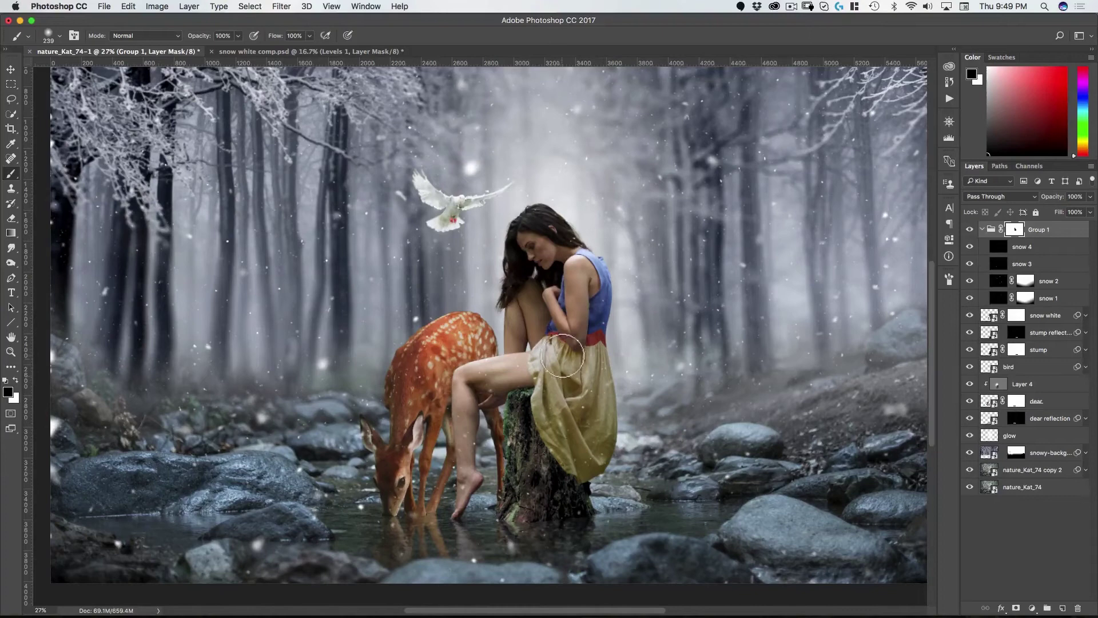
{"action": "mouse_move", "coordinate": [563, 355]}
{"action": "left_mouse_down"}
{"action": "mouse_move", "coordinate": [540, 375]}
{"action": "mouse_move", "coordinate": [527, 366]}
{"action": "mouse_move", "coordinate": [470, 384]}
{"action": "mouse_move", "coordinate": [469, 455]}
{"action": "mouse_move", "coordinate": [506, 463]}
{"action": "mouse_move", "coordinate": [507, 485]}
{"action": "mouse_move", "coordinate": [552, 465]}
{"action": "mouse_move", "coordinate": [560, 442]}
{"action": "mouse_move", "coordinate": [576, 454]}
{"action": "mouse_move", "coordinate": [570, 471]}
{"action": "mouse_move", "coordinate": [558, 423]}
{"action": "left_mouse_up"}
{"action": "left_click", "coordinate": [550, 220]}
{"action": "left_click", "coordinate": [564, 245]}
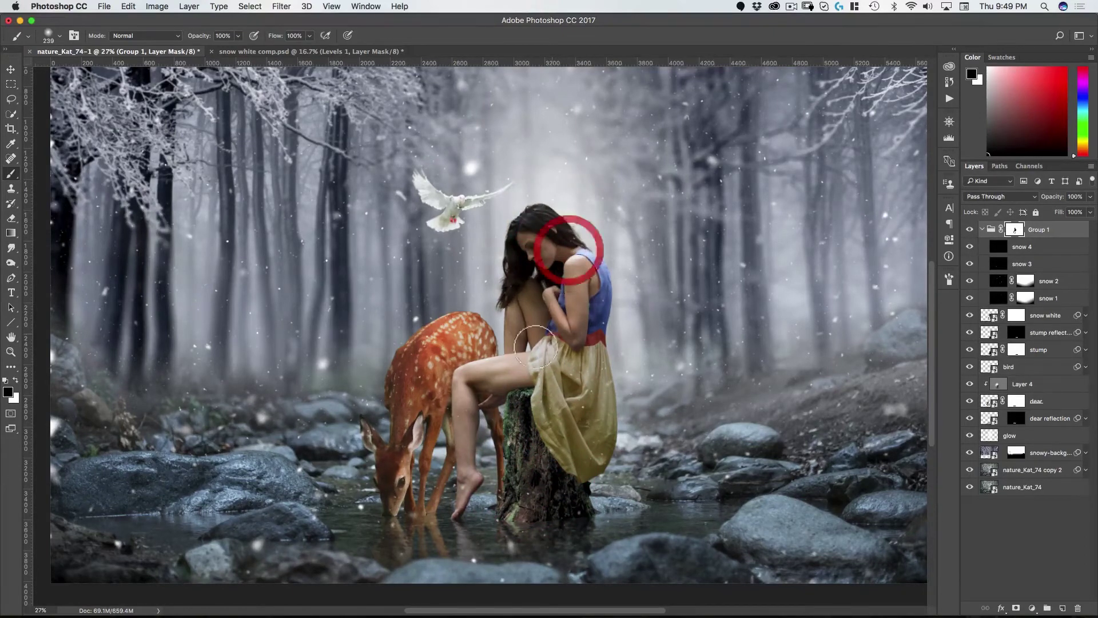
{"action": "key", "text": "space"}
{"action": "left_click", "coordinate": [478, 332]}
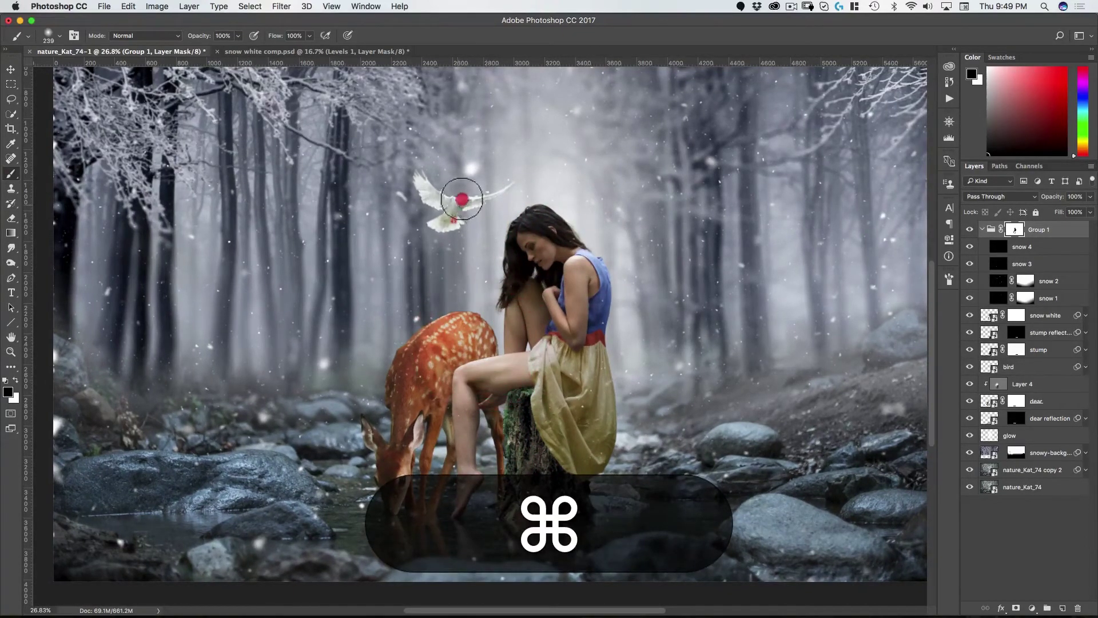
{"action": "left_click", "coordinate": [453, 208]}
{"action": "left_click", "coordinate": [485, 376]}
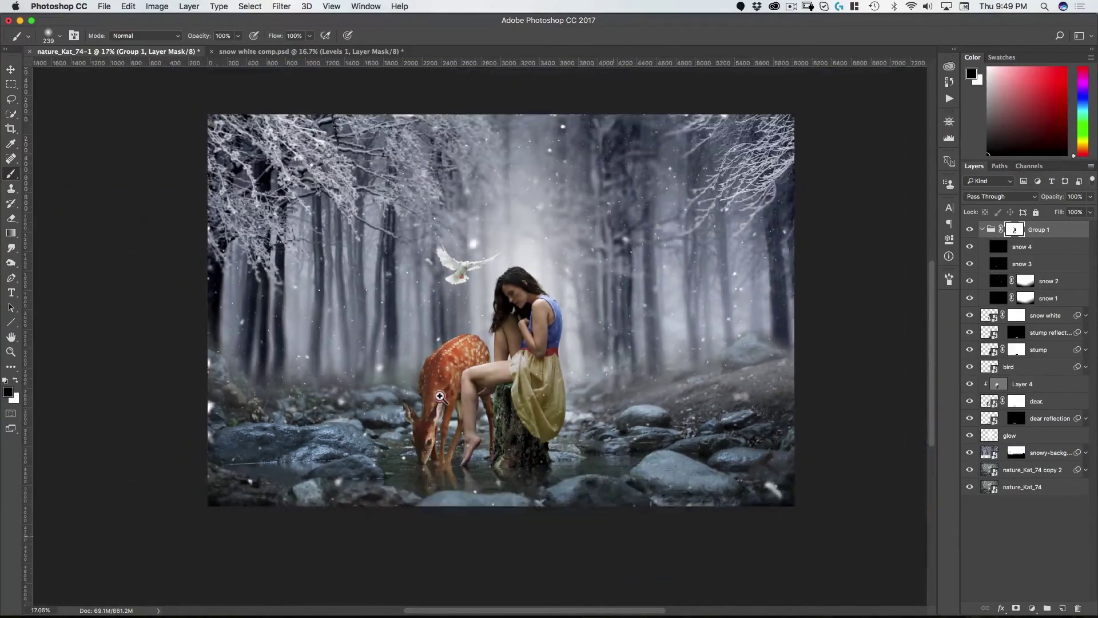
Duplicate the snow 4 layer and rotate the copy 180°
{"action": "left_click", "coordinate": [404, 420]}
{"action": "key", "text": "v"}
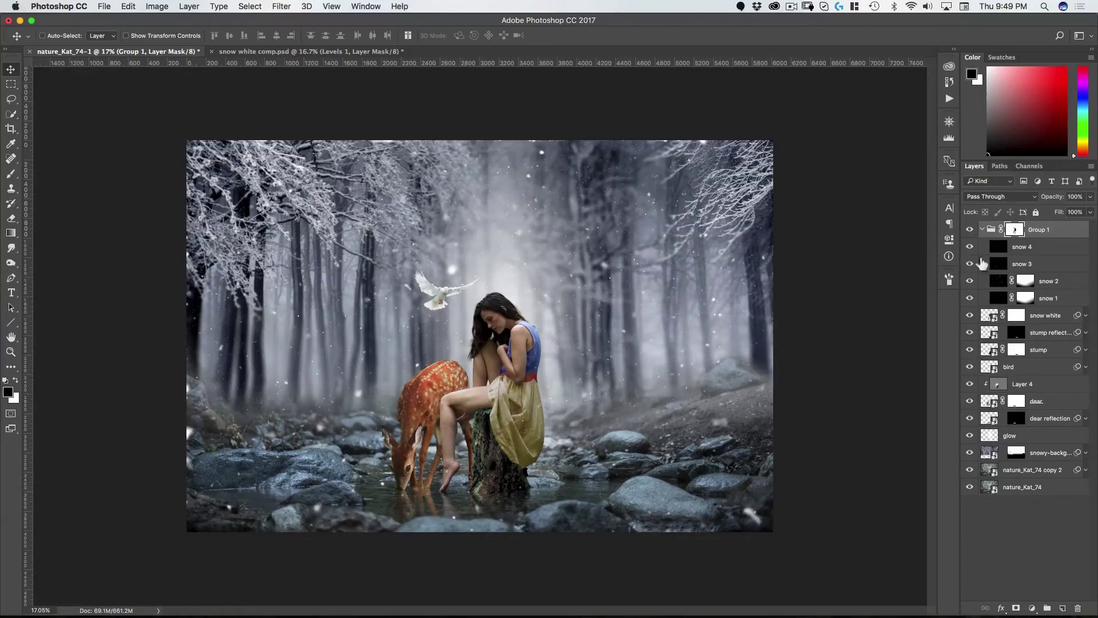
{"action": "left_click", "coordinate": [1018, 253]}
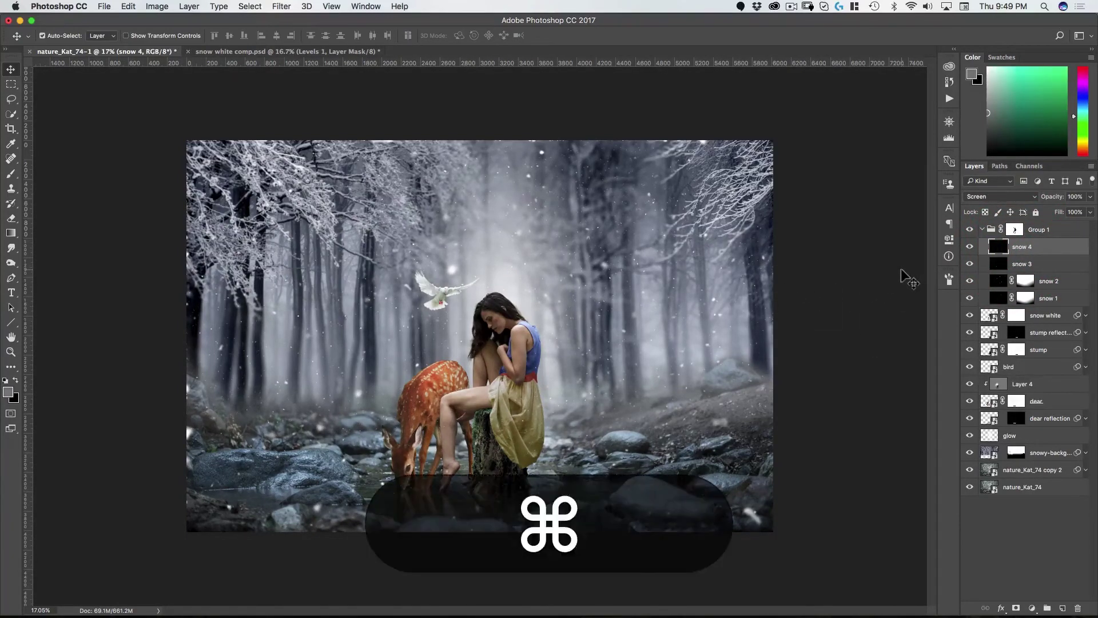
{"action": "key", "text": "super+j"}
{"action": "key", "text": "super+t"}
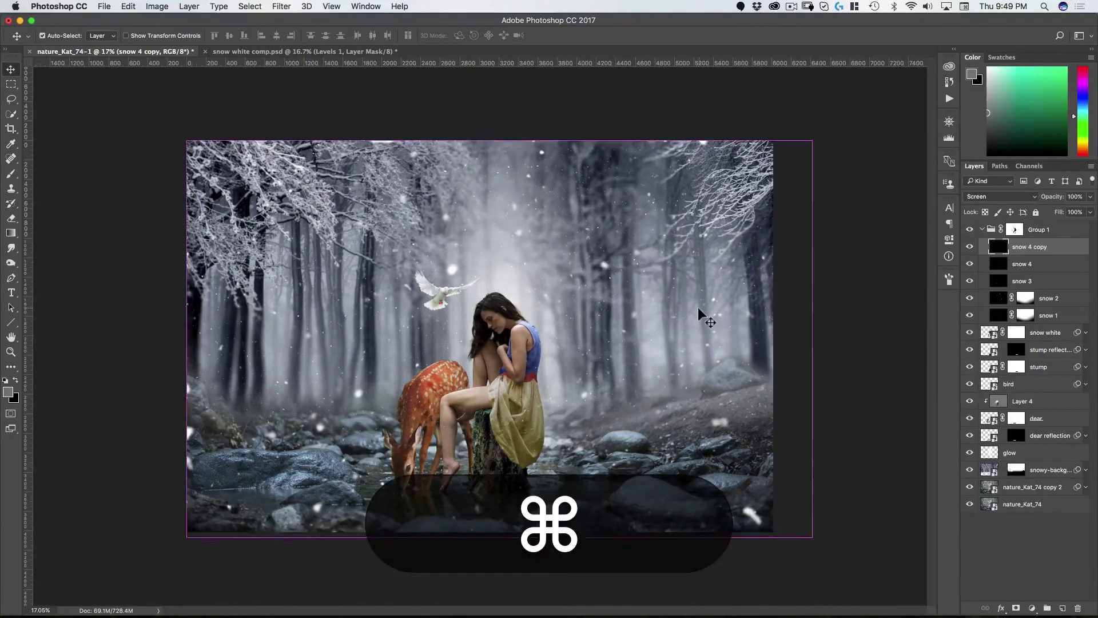
{"action": "right_click", "coordinate": [535, 239]}
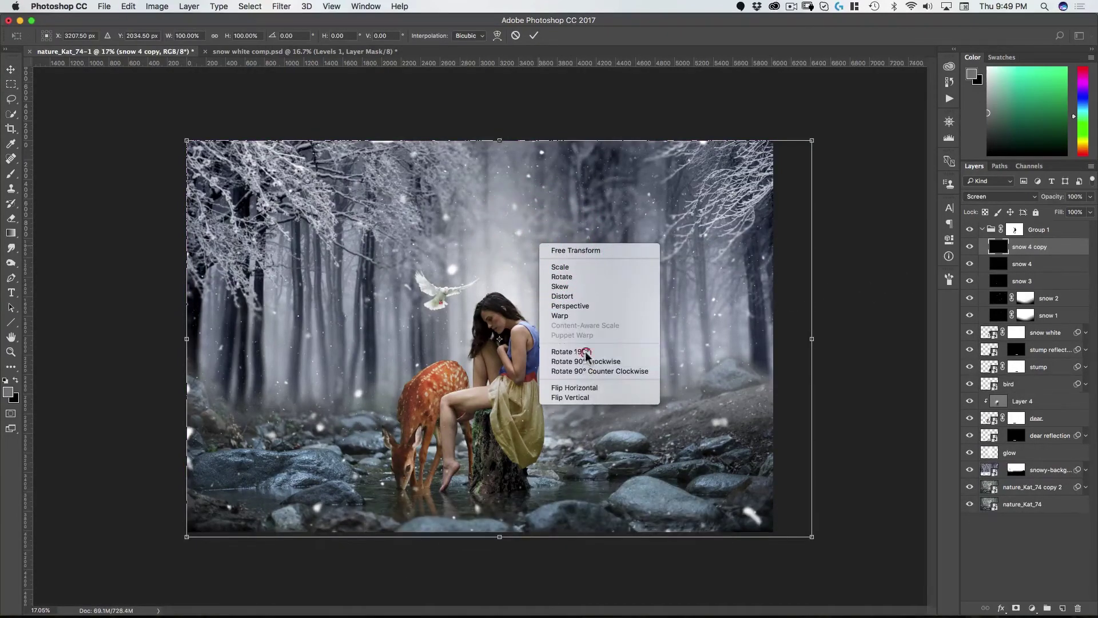
{"action": "left_click", "coordinate": [583, 352]}
{"action": "left_click", "coordinate": [593, 346]}
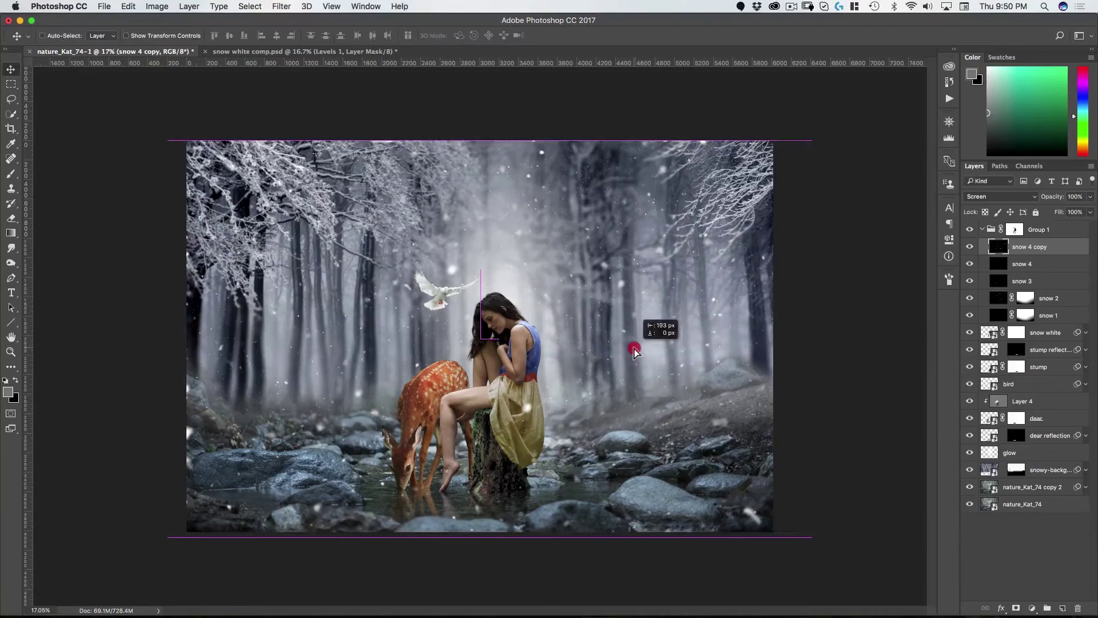
{"action": "double_click", "coordinate": [633, 347]}
Duplicate snow 3, rotate the copy 180°, and shift it slightly left
{"action": "left_click", "coordinate": [1019, 282]}
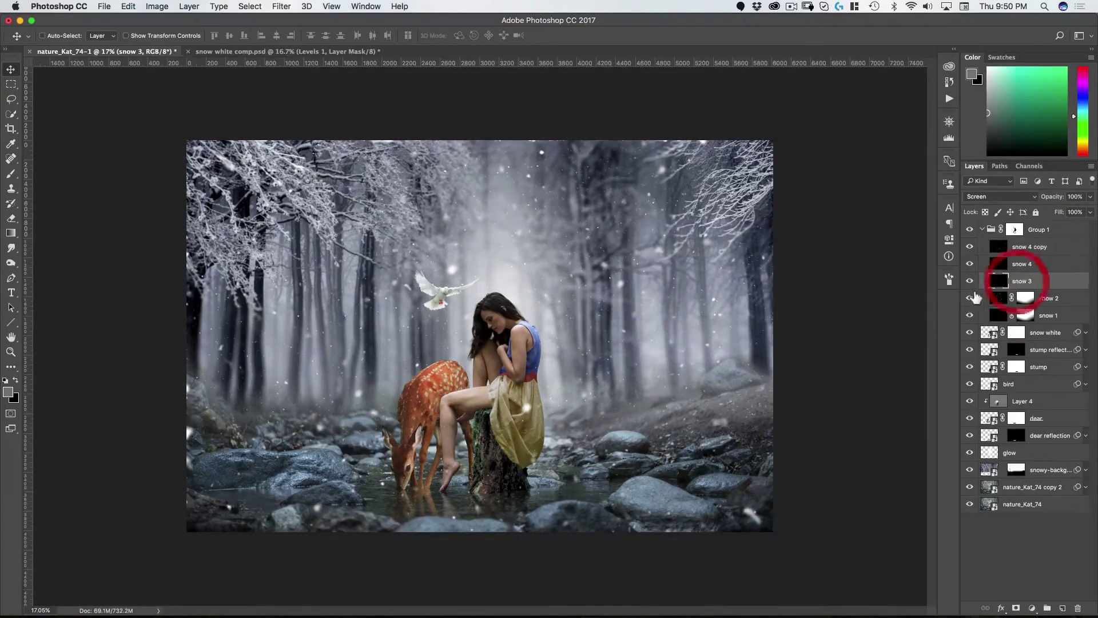
{"action": "key", "text": "super+j"}
{"action": "key", "text": "super+t"}
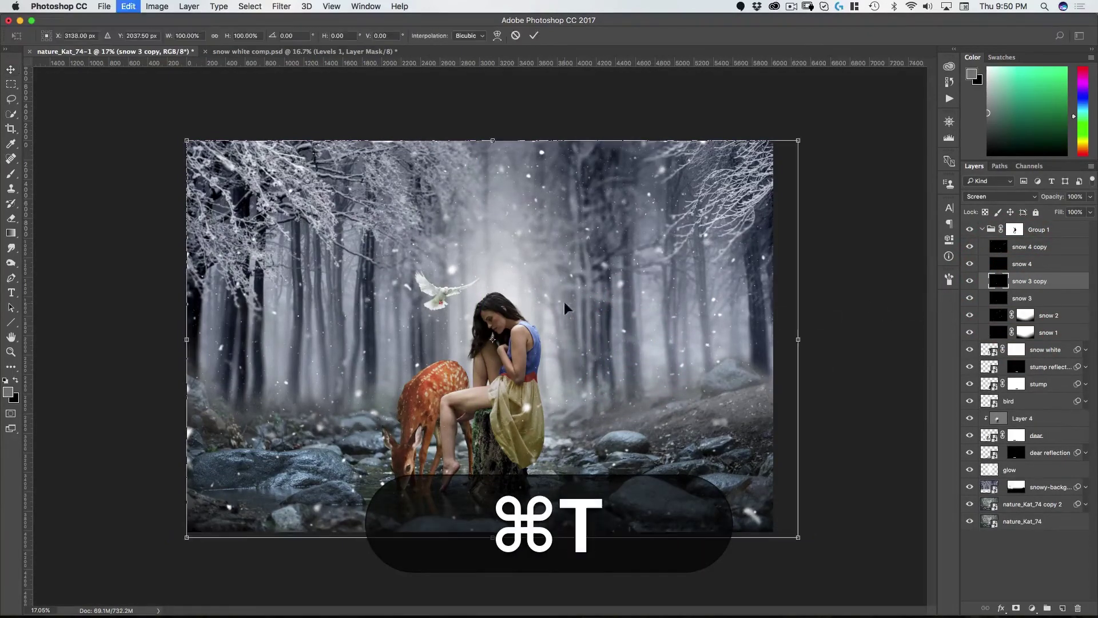
{"action": "right_click", "coordinate": [584, 234]}
{"action": "left_click", "coordinate": [620, 342]}
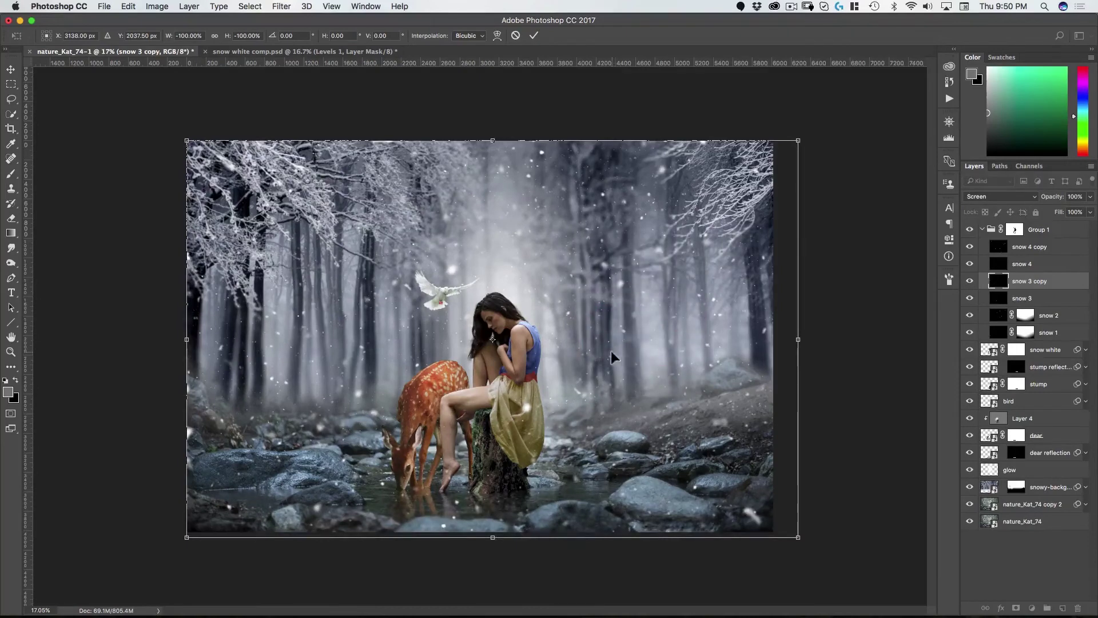
{"action": "left_click_drag", "start_coordinate": [613, 355], "coordinate": [581, 357]}
{"action": "double_click", "coordinate": [587, 352]}
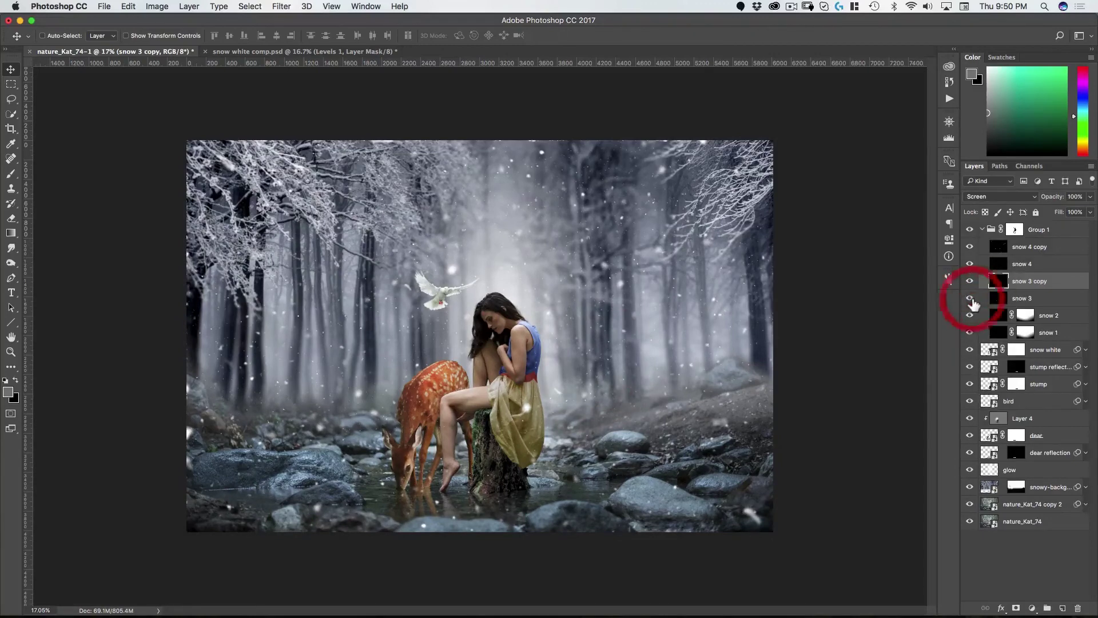
{"action": "left_click", "coordinate": [577, 404], "text": "alt+super"}
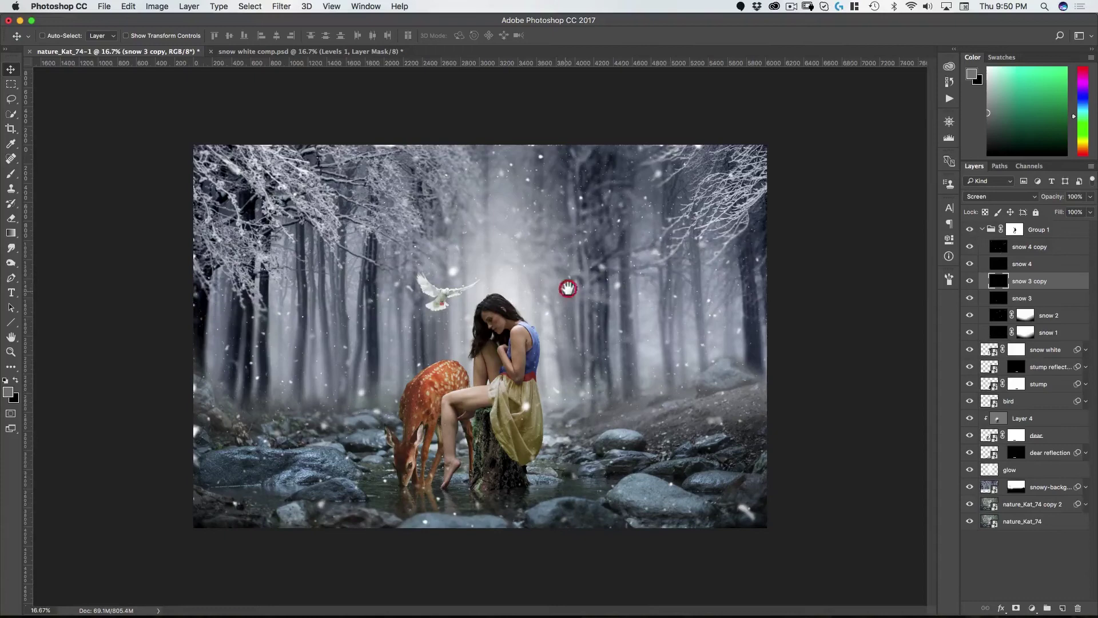
{"action": "left_click", "coordinate": [535, 424], "text": "super"}
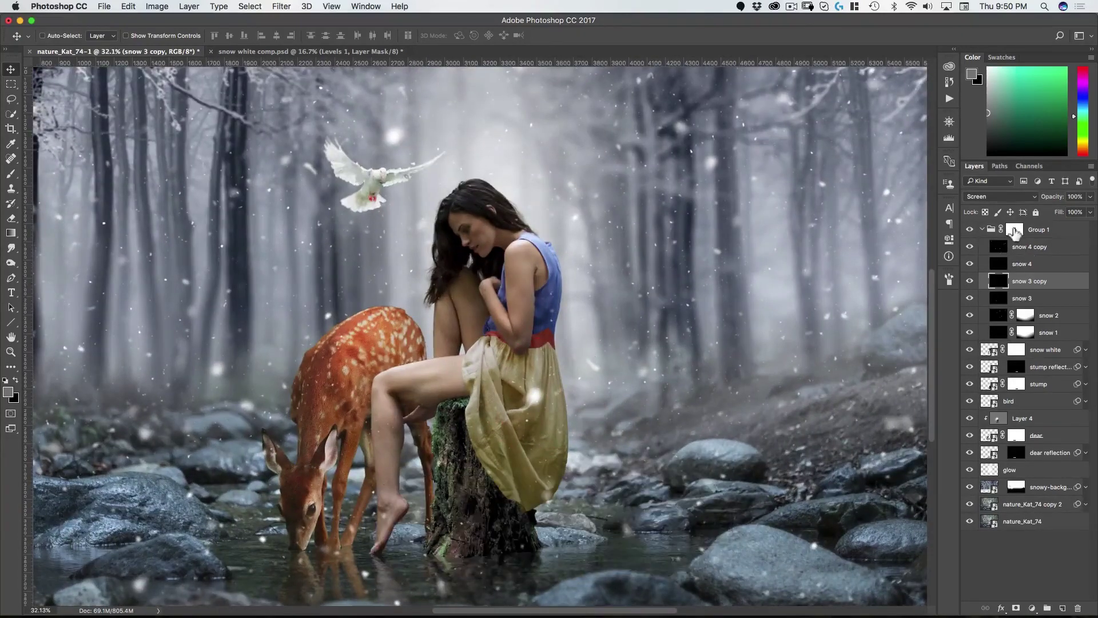
{"action": "left_click", "coordinate": [1014, 231]}
{"action": "key", "text": "b"}
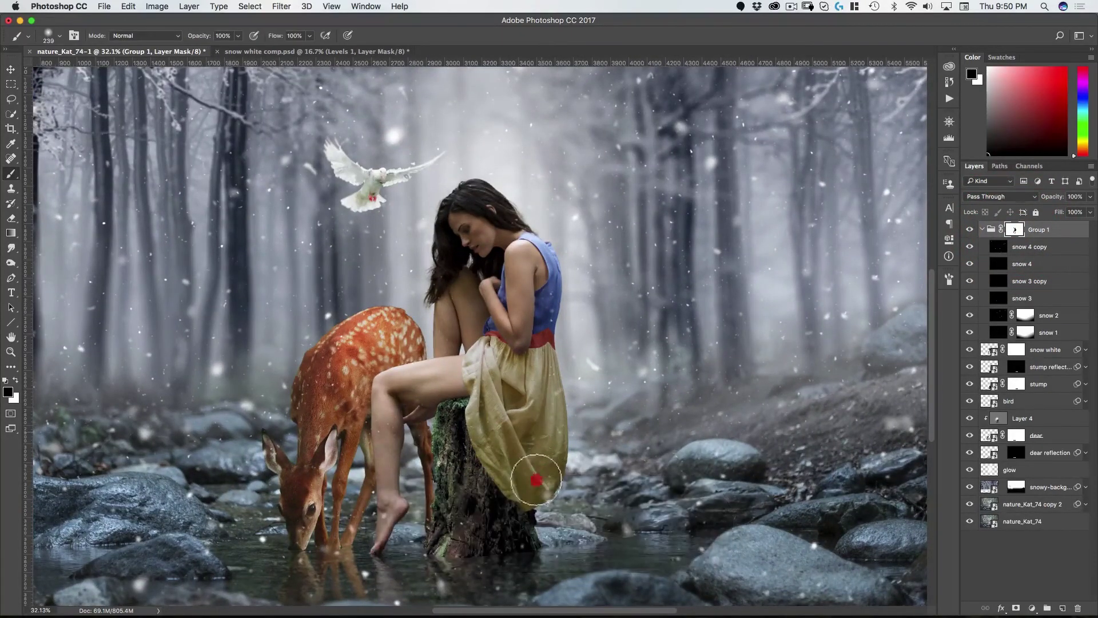
{"action": "left_click", "coordinate": [480, 418], "text": "alt+super"}
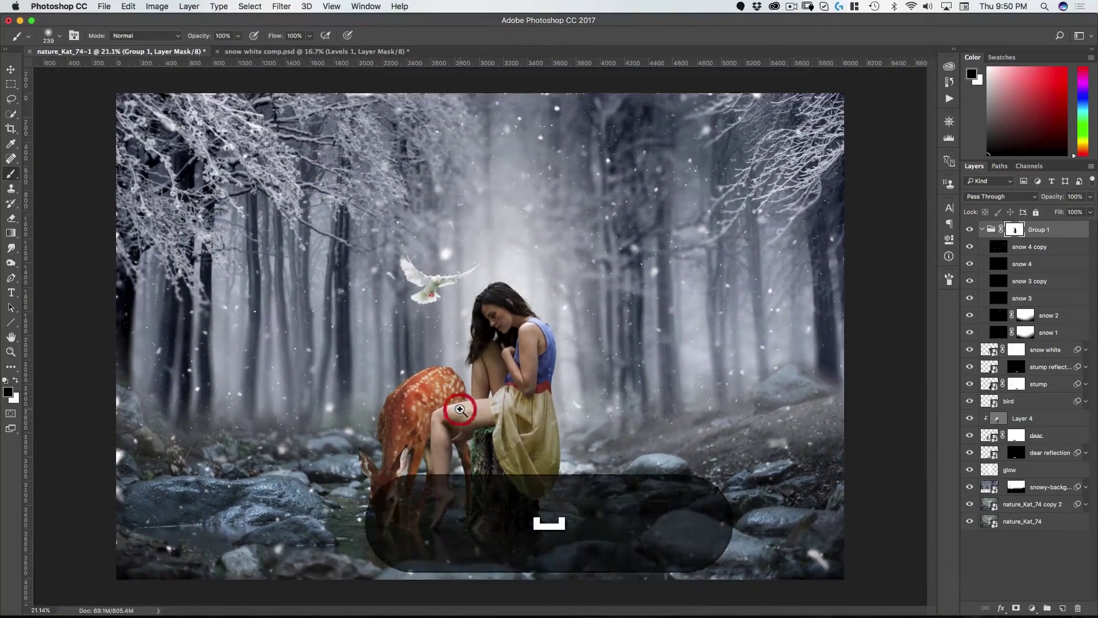
{"action": "key", "text": "v"}
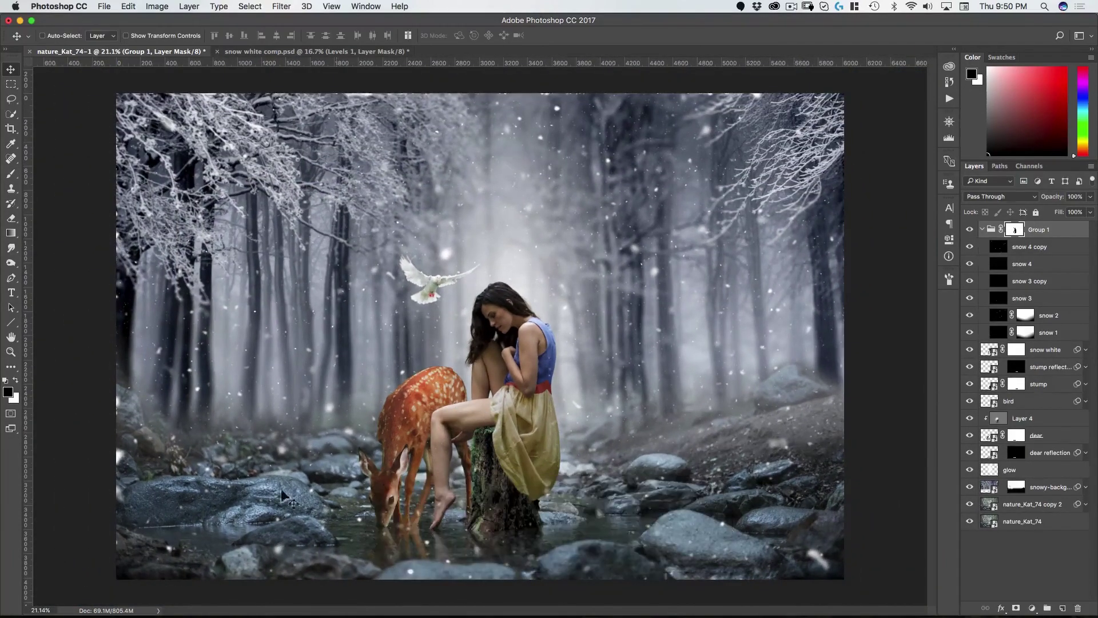